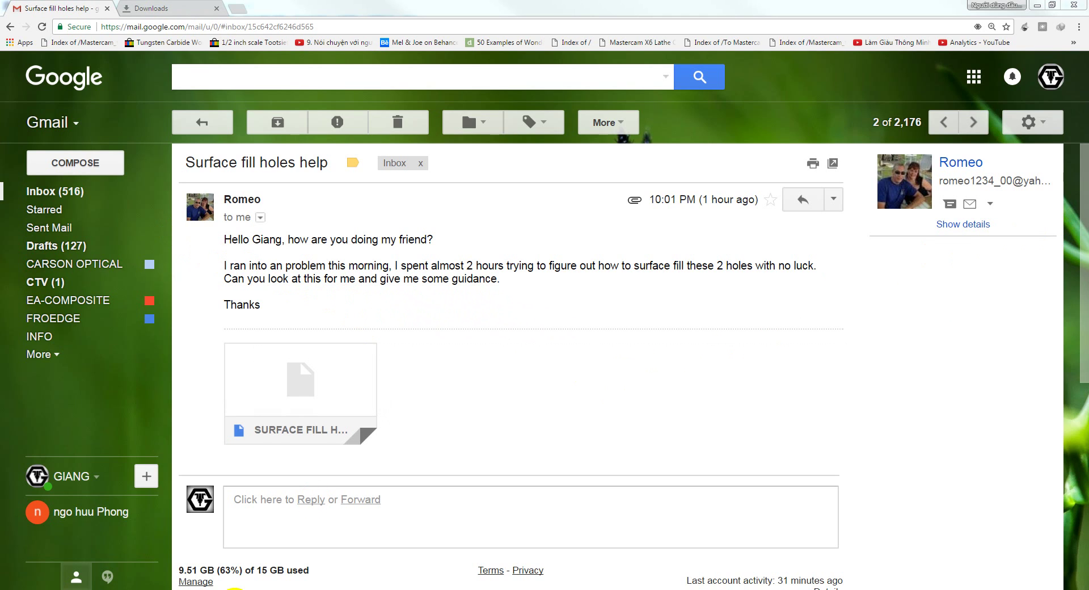
Step: Switch to Mastercam Mill X9 and examine the round and elongated holes in the curved walls of the part's upper channel
mouse_move(234, 589)
click(234, 589)
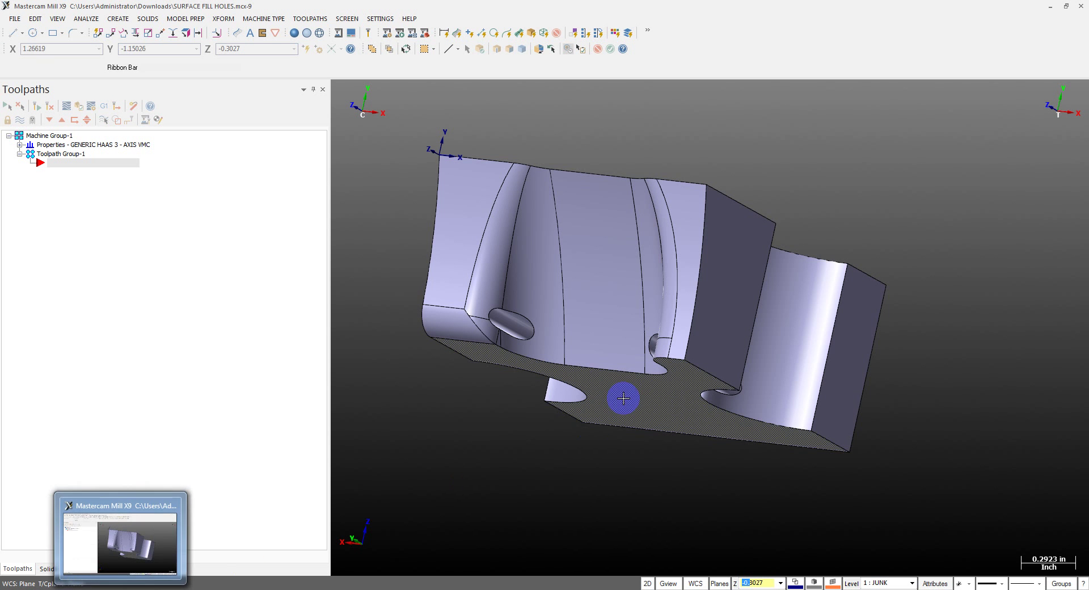
middle_drag(623, 396, 634, 377)
scroll(637, 356, down, 2)
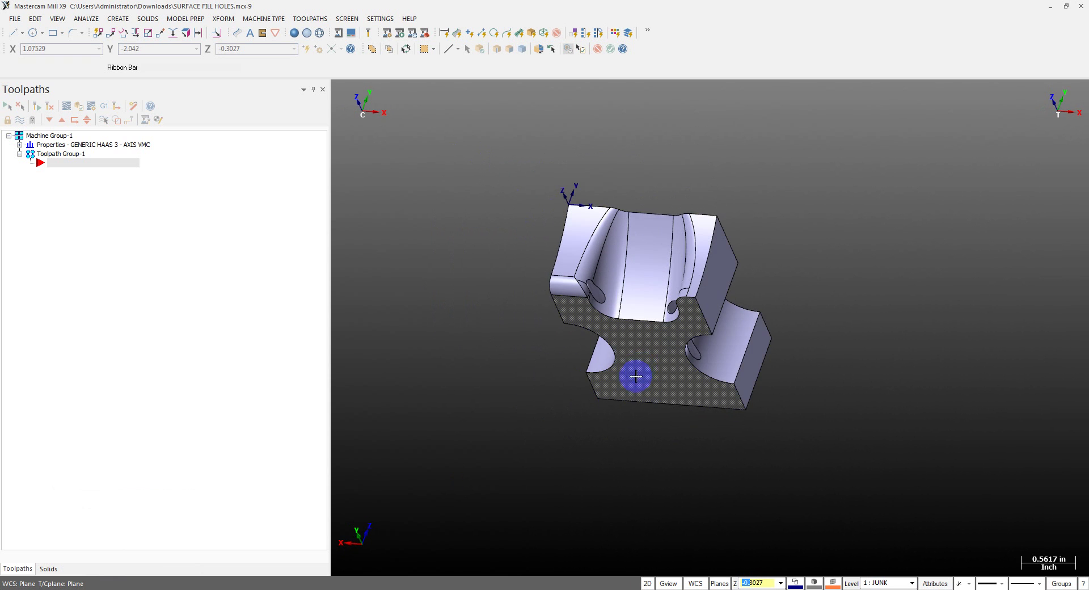
scroll(639, 368, up, 3)
scroll(636, 383, down, 2)
middle_drag(645, 335, 627, 306)
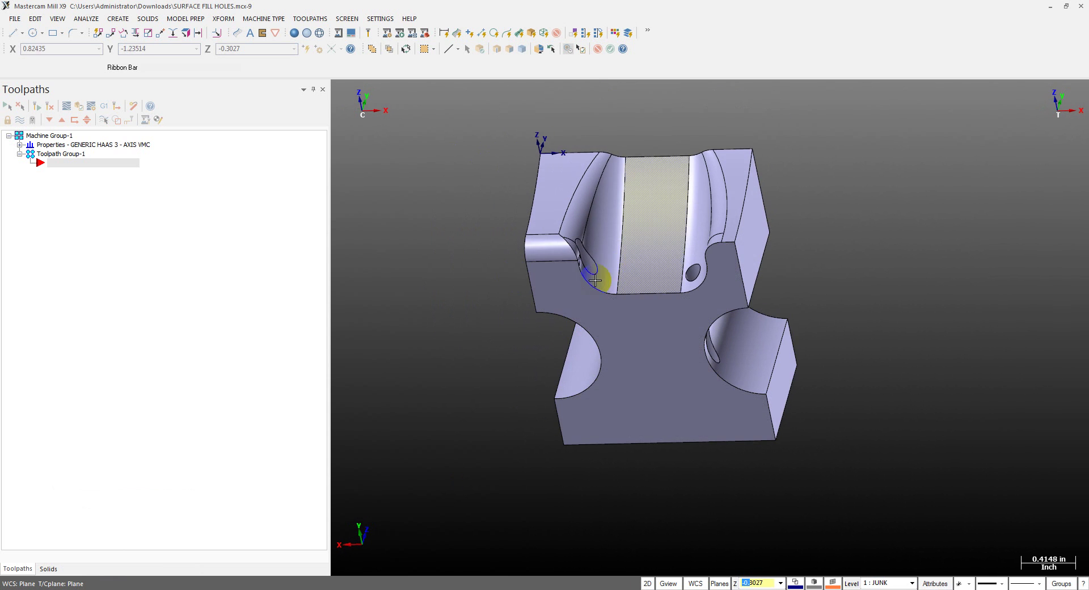
scroll(590, 246, up, 3)
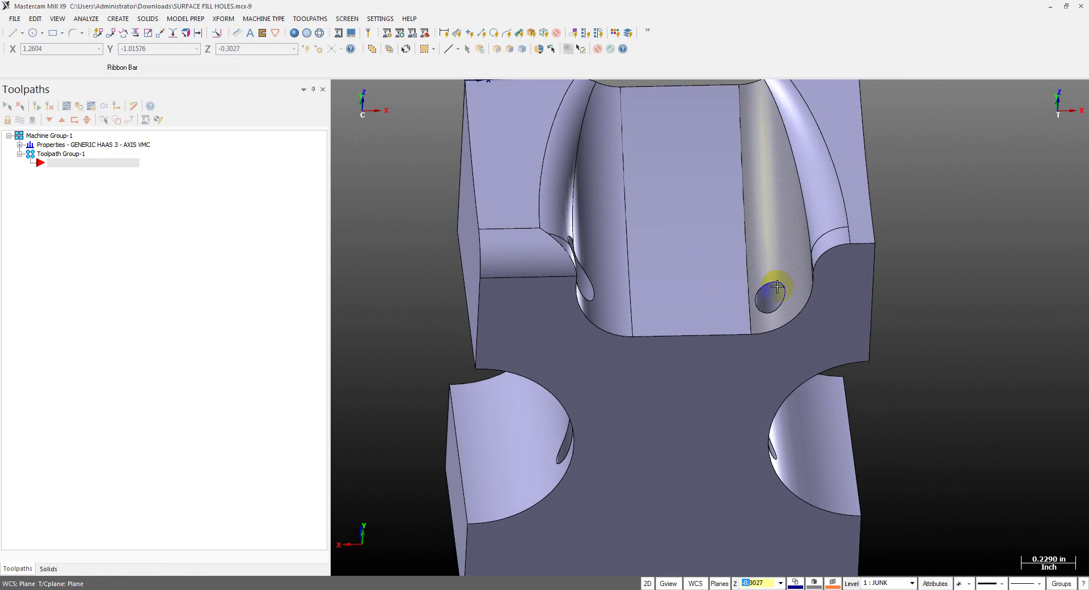
middle_drag(776, 288, 484, 299)
middle_drag(563, 277, 622, 204)
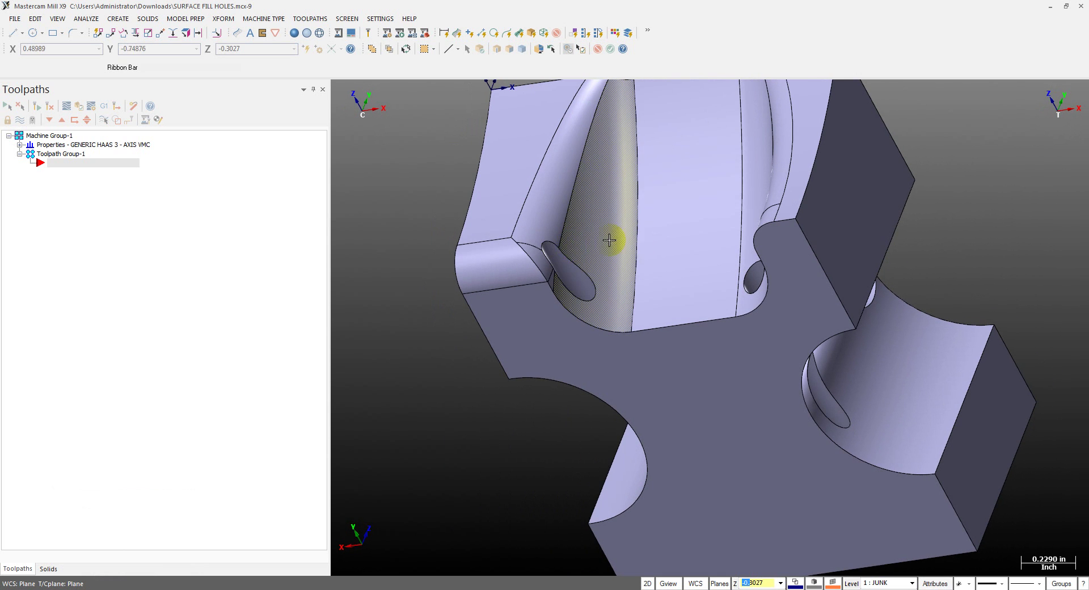
scroll(533, 273, down, 2)
middle_drag(585, 270, 722, 208)
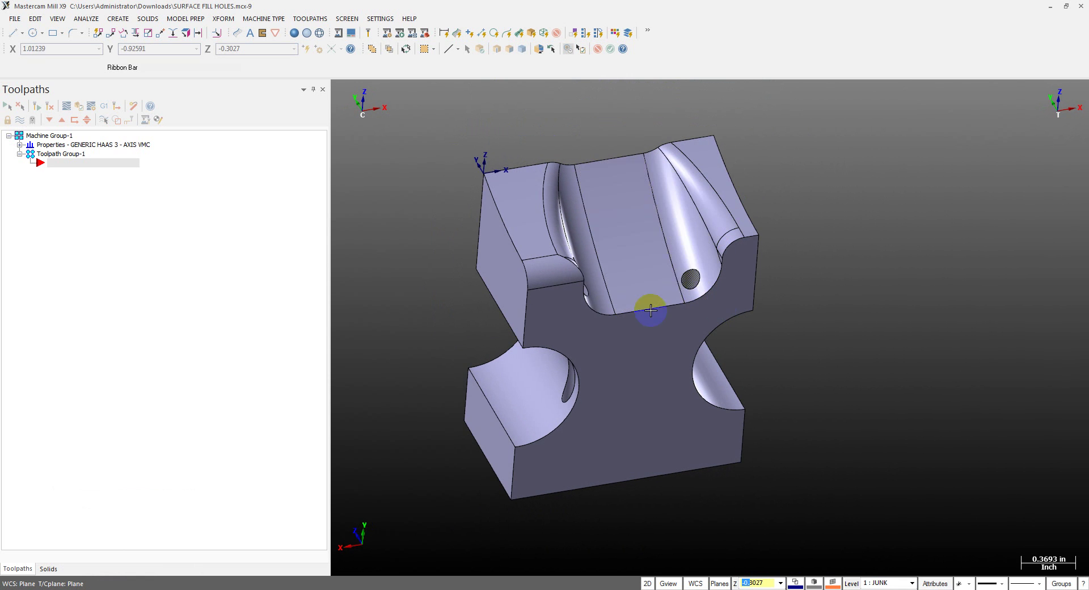
middle_drag(649, 304, 614, 282)
scroll(615, 283, up, 2)
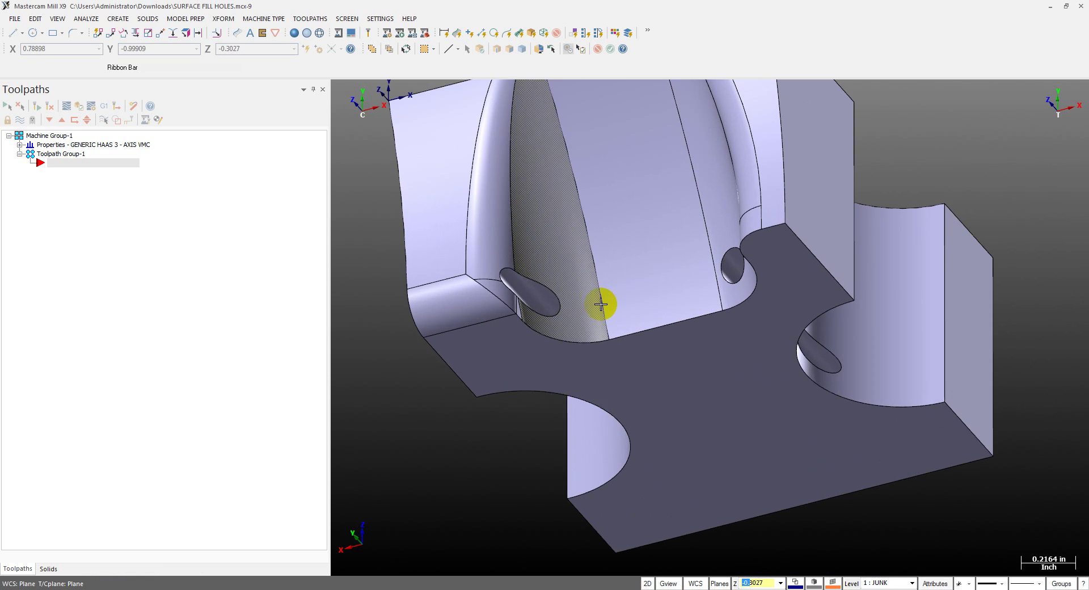
scroll(588, 392, down, 1)
middle_drag(588, 391, 639, 348)
Step: Check the part as a solid body and inspect where the elongated hole cuts across adjoining faces and opens into the side grooves
click(697, 368)
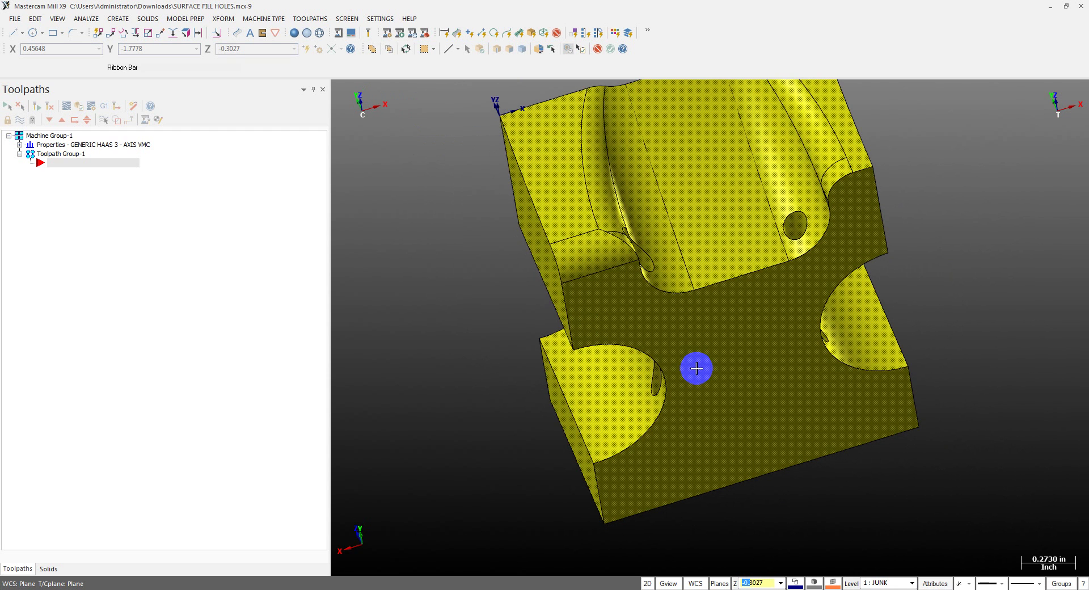
click(696, 368)
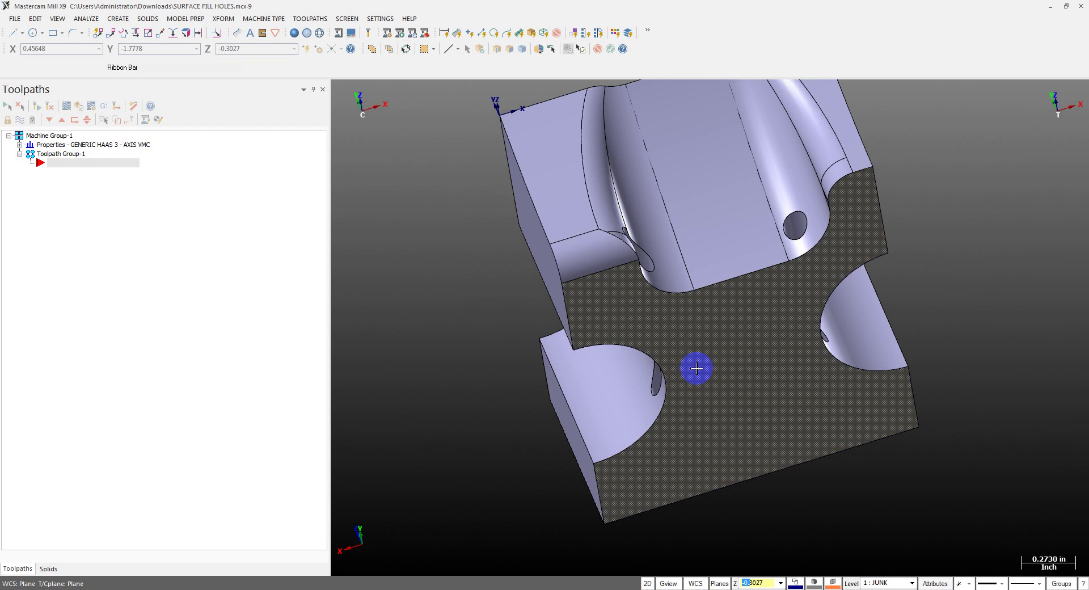
click(654, 338)
scroll(623, 409, down, 1)
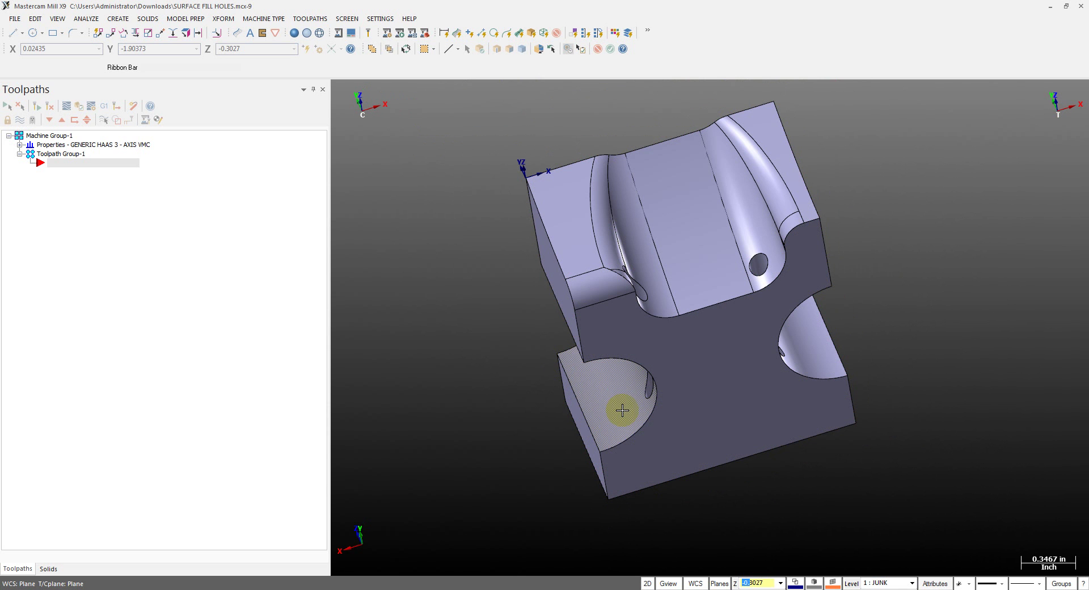
scroll(765, 333, up, 1)
middle_drag(765, 333, 543, 223)
scroll(601, 403, down, 3)
middle_drag(617, 388, 746, 345)
scroll(675, 383, up, 2)
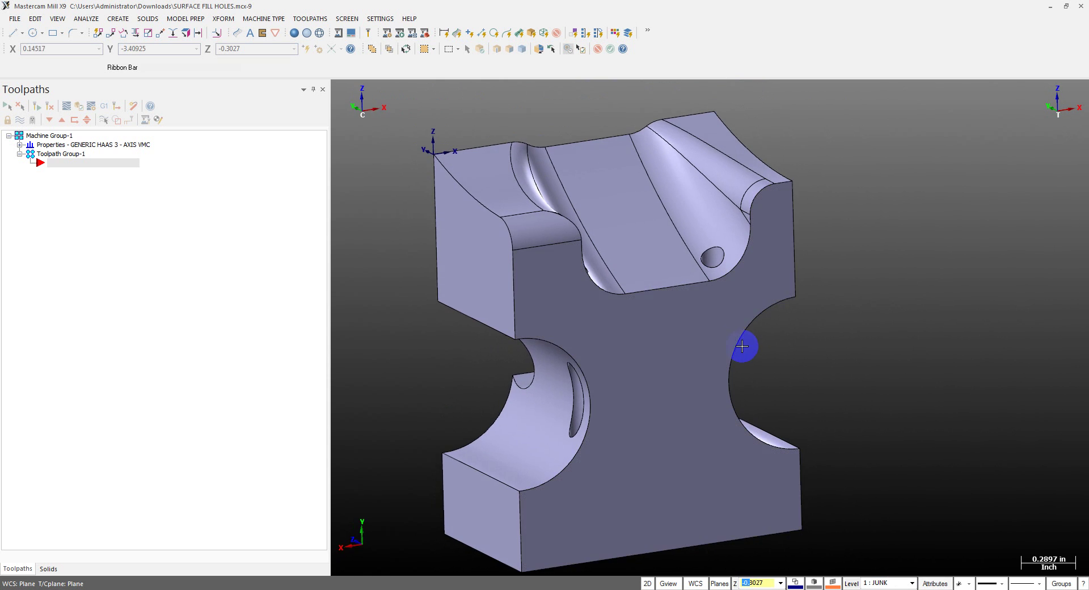
scroll(739, 310, up, 2)
middle_drag(739, 305, 527, 290)
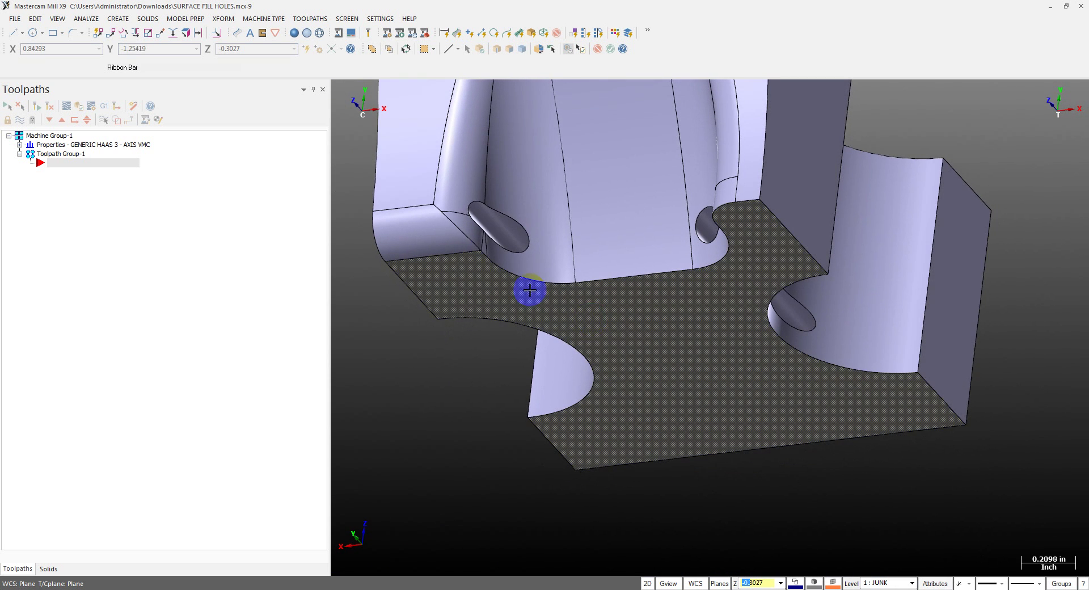
scroll(538, 250, up, 2)
mouse_move(539, 250)
middle_down()
mouse_move(705, 233)
mouse_move(764, 240)
mouse_move(734, 253)
mouse_move(731, 231)
mouse_move(676, 254)
mouse_move(596, 259)
mouse_move(556, 245)
middle_up()
scroll(732, 230, up, 2)
scroll(733, 233, down, 3)
click(595, 260)
scroll(590, 255, up, 3)
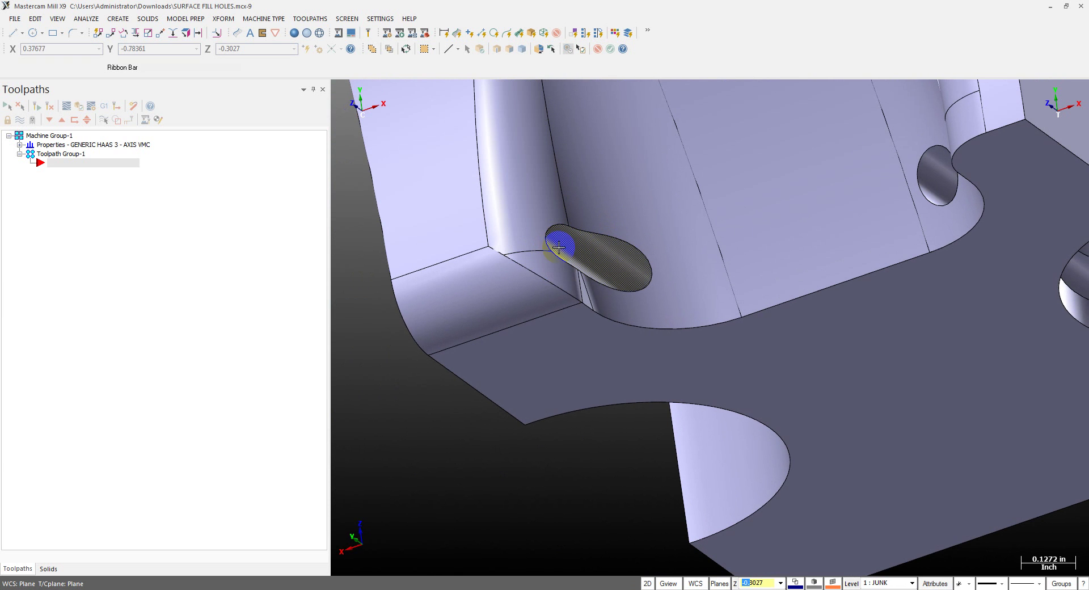
scroll(584, 257, down, 3)
mouse_move(590, 304)
middle_down()
mouse_move(678, 261)
mouse_move(781, 264)
middle_up()
scroll(781, 264, up, 2)
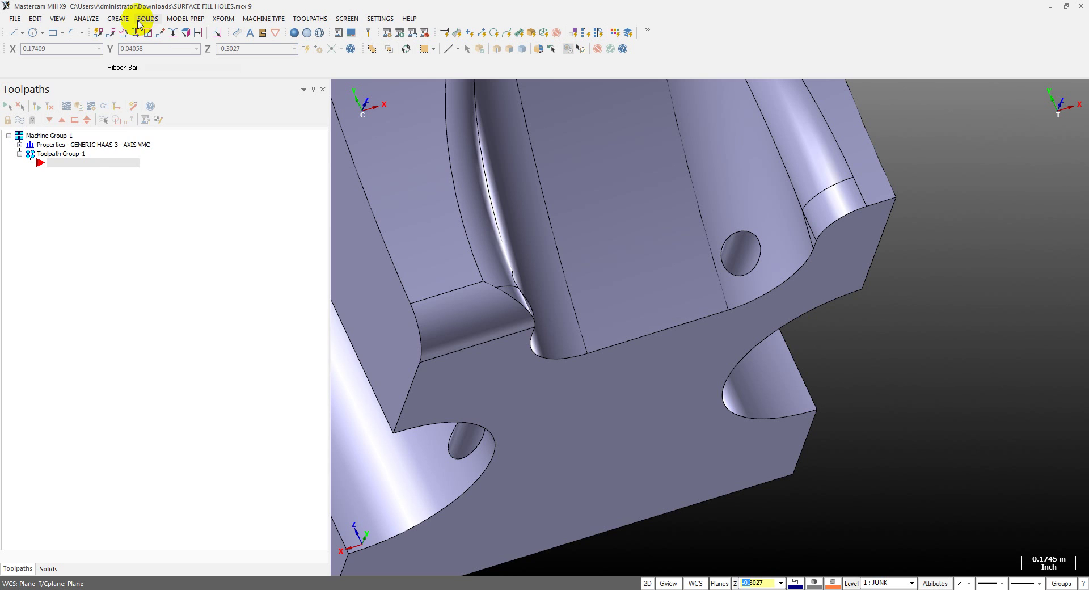
Step: Fill the round hole in the channel's curved wall with a surface using Fill Holes on the surrounding solid face
click(117, 18)
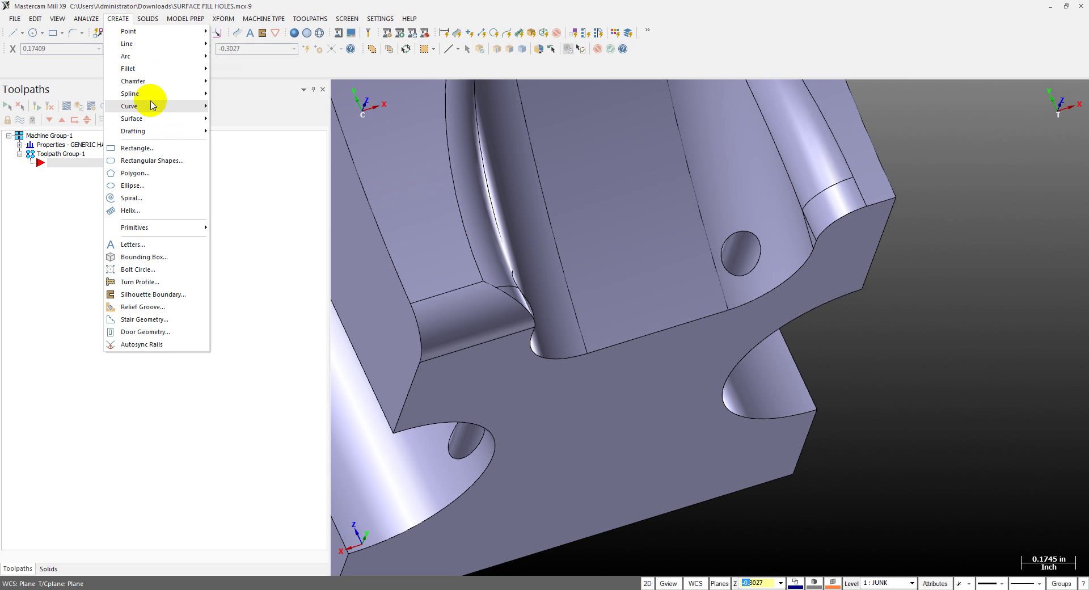
mouse_move(143, 123)
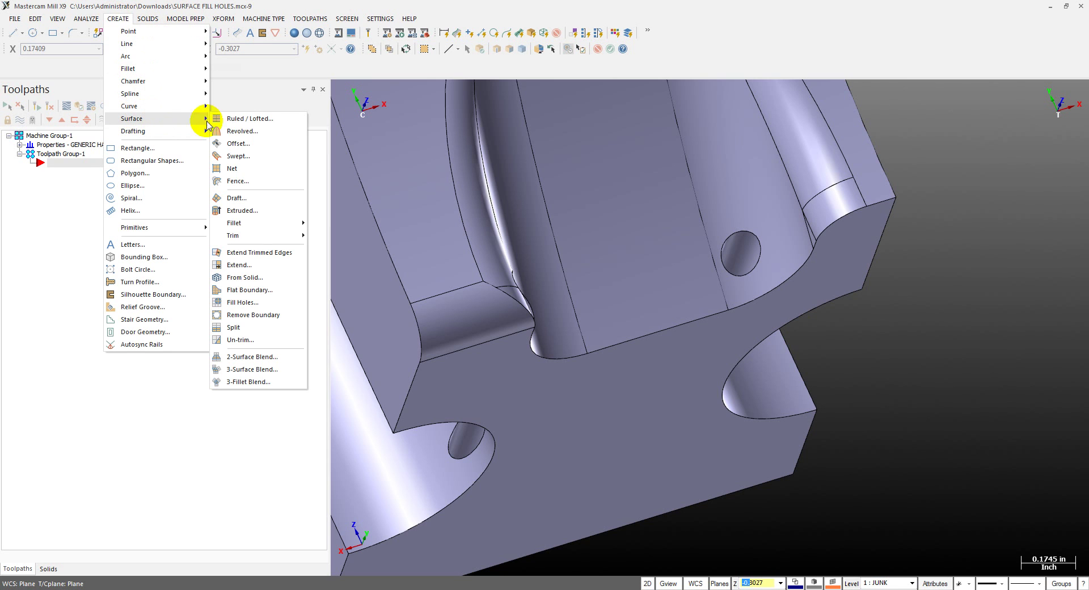
click(242, 302)
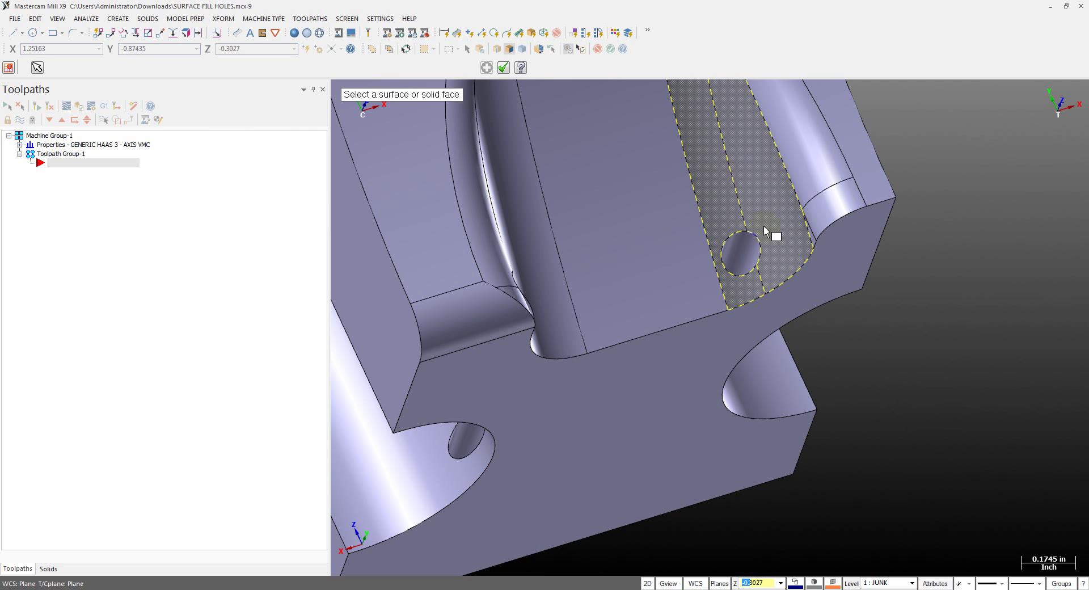
click(897, 314)
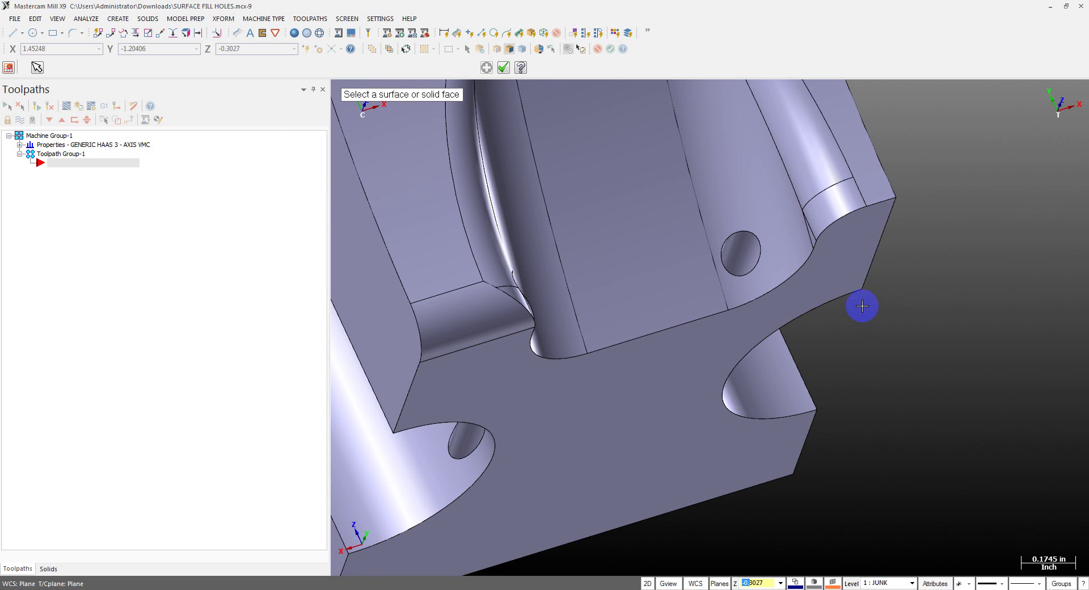
click(789, 218)
drag(775, 218, 754, 191)
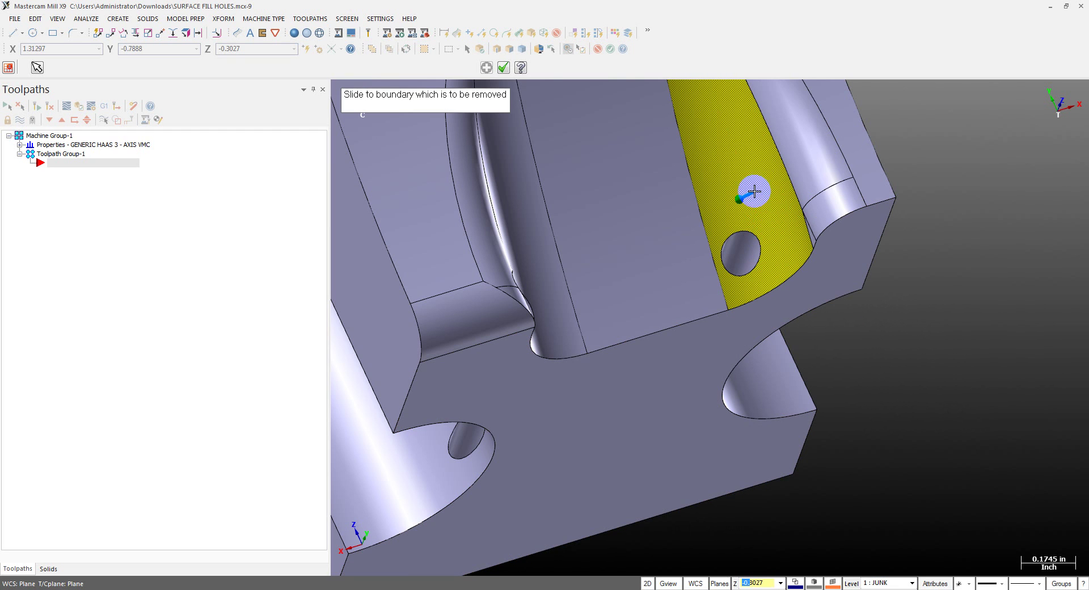
click(746, 250)
middle_drag(797, 273, 809, 323)
scroll(809, 321, down, 3)
middle_drag(773, 260, 690, 315)
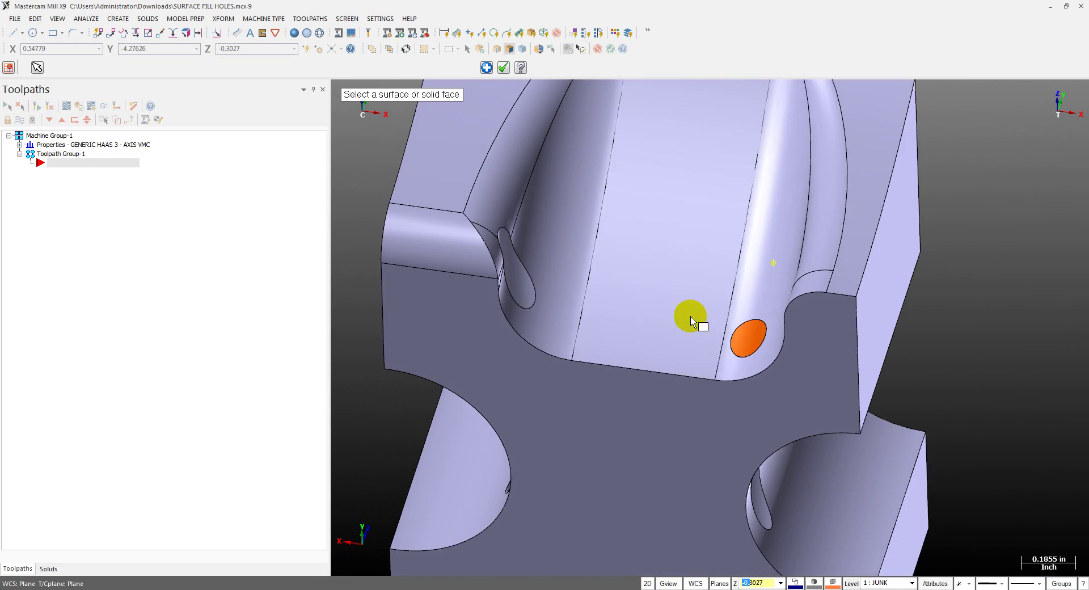
Step: Try to fill the elongated hole using the wide curved channel face as the surrounding solid face
scroll(533, 286, down, 1)
middle_drag(593, 235, 505, 214)
scroll(630, 241, up, 2)
middle_drag(630, 240, 649, 267)
click(585, 315)
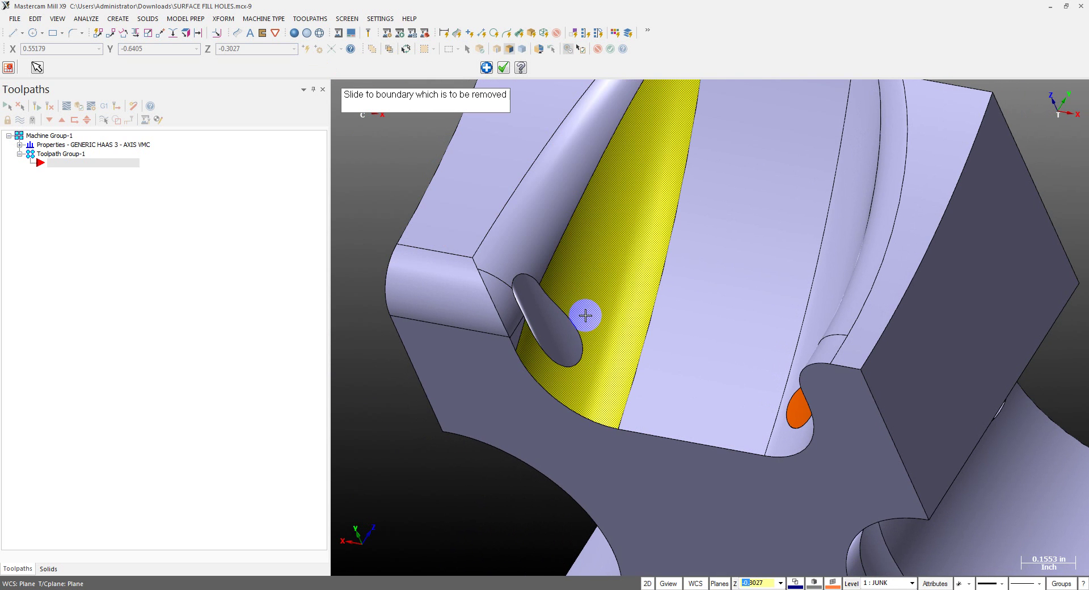
click(568, 329)
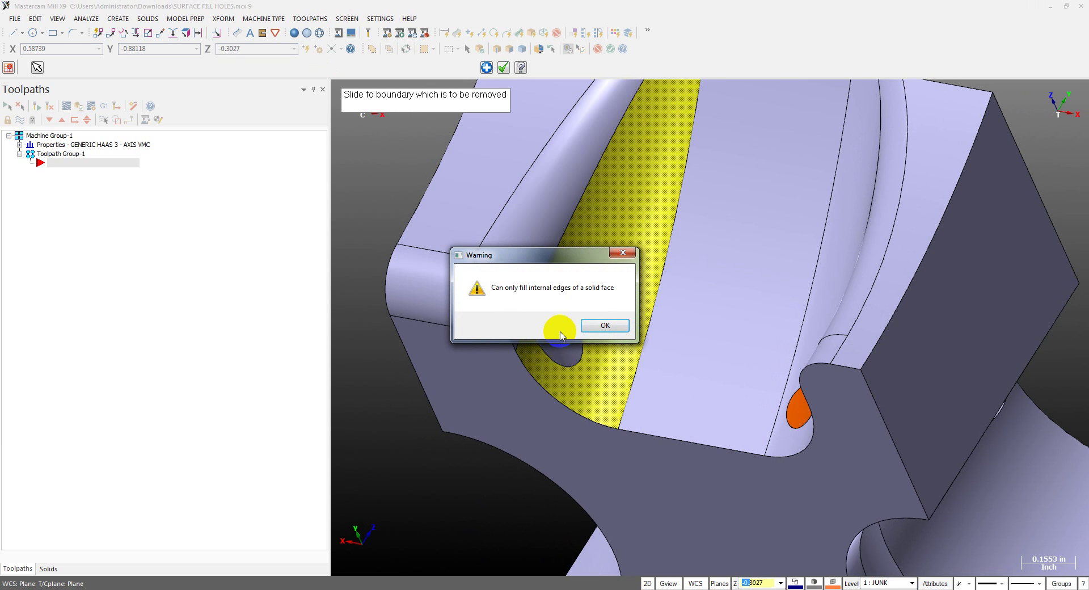
click(603, 327)
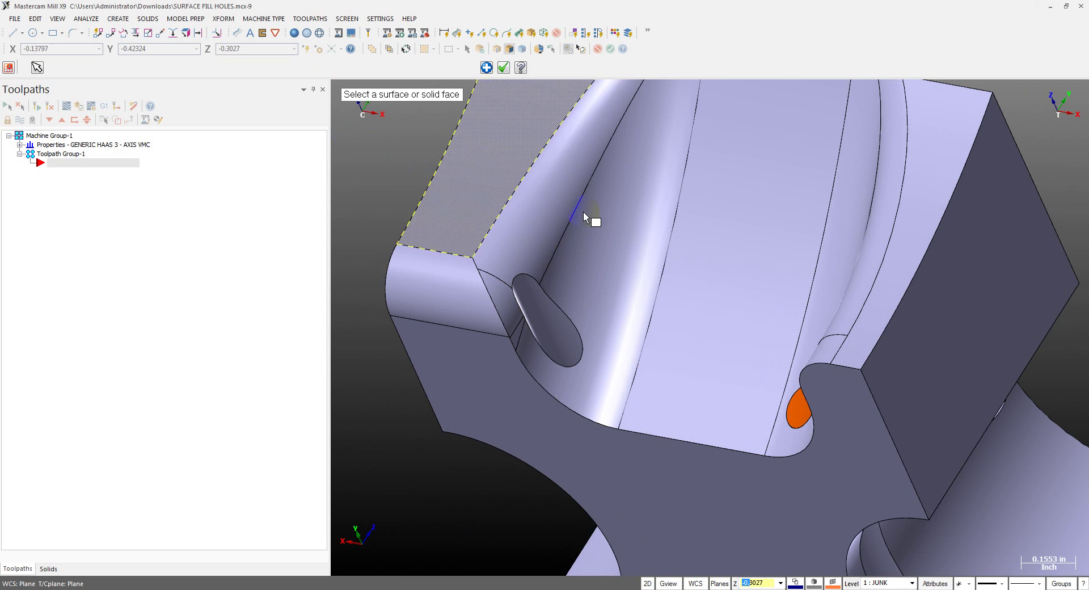
Step: Try to fill the elongated hole using the adjoining narrow fillet face, and end the Fill Holes command
click(547, 230)
click(524, 300)
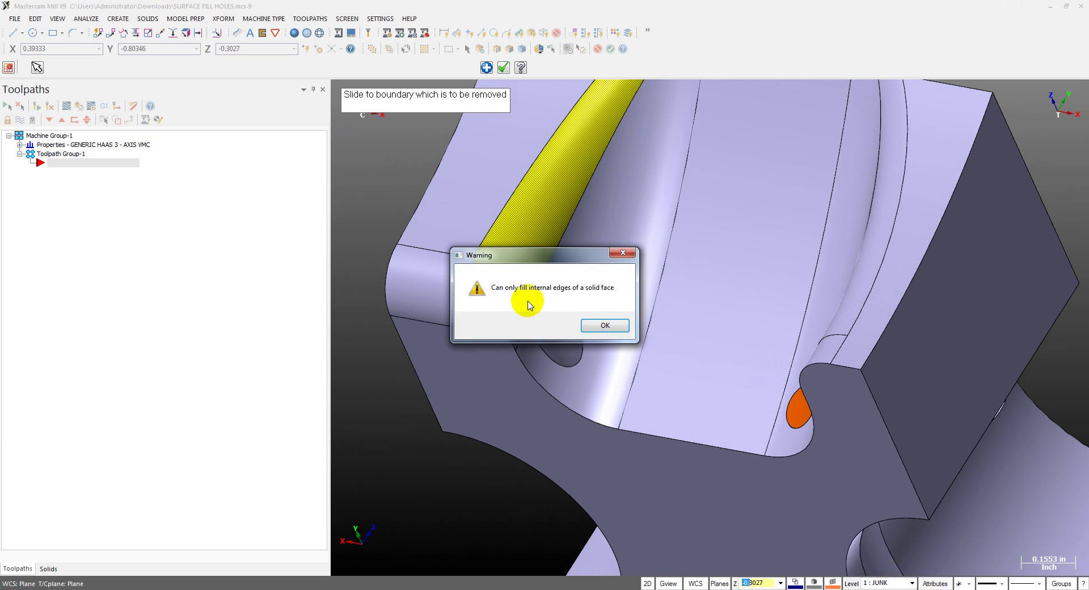
click(596, 324)
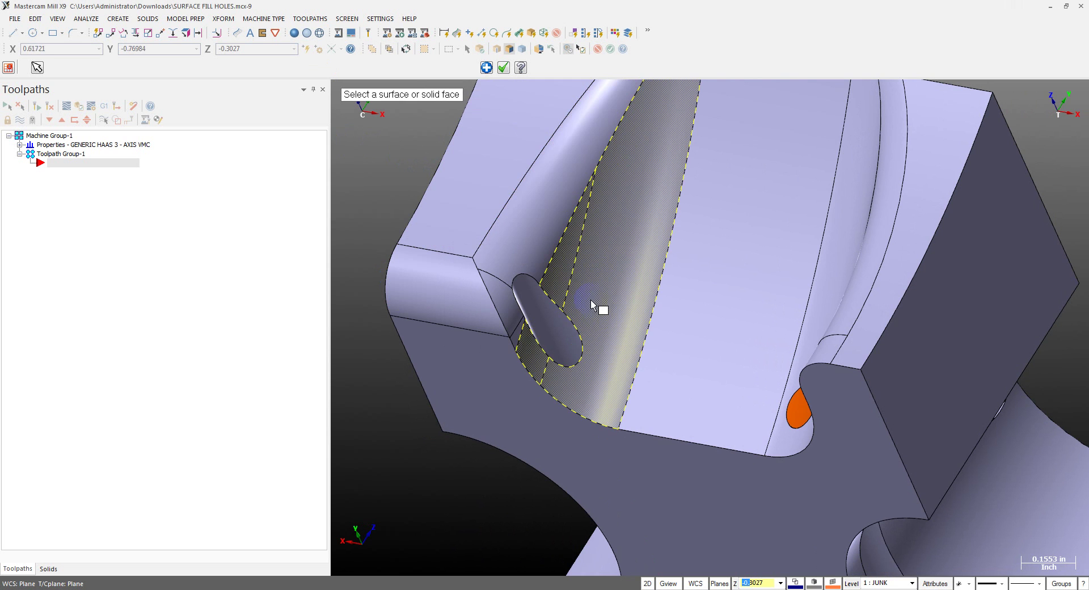
click(436, 217)
scroll(448, 223, down, 1)
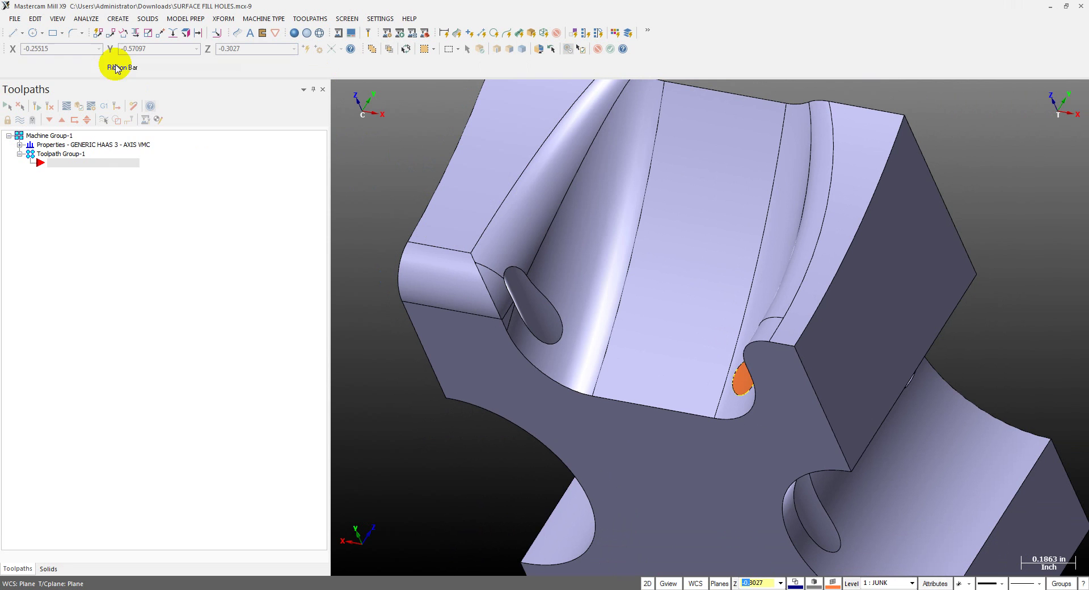
Step: Create surfaces from the two solid faces that meet at the elongated hole, the narrow fillet face and the wide channel face
click(148, 19)
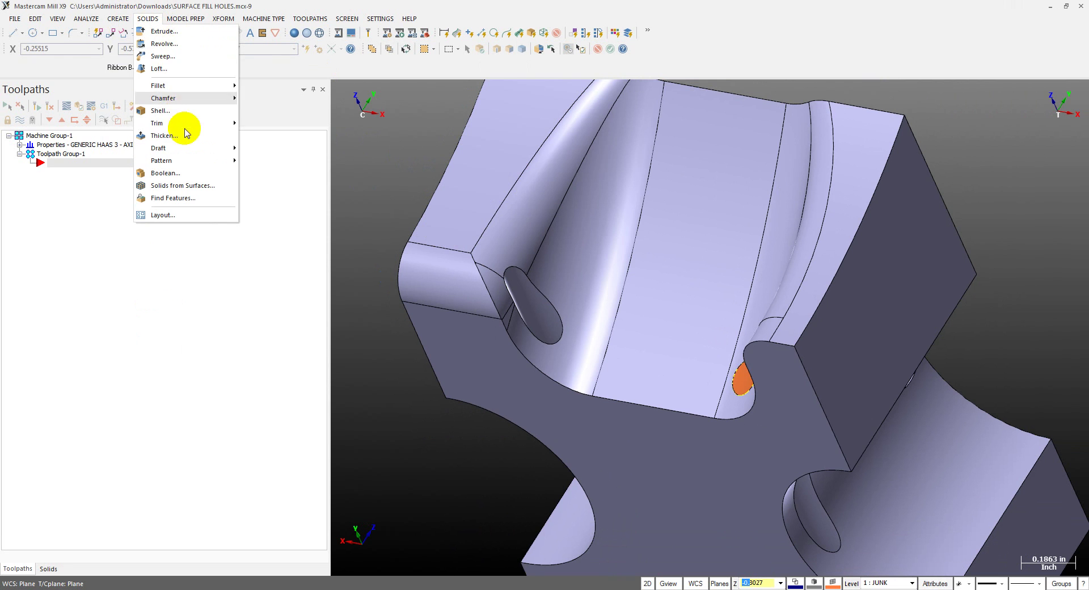
mouse_move(118, 19)
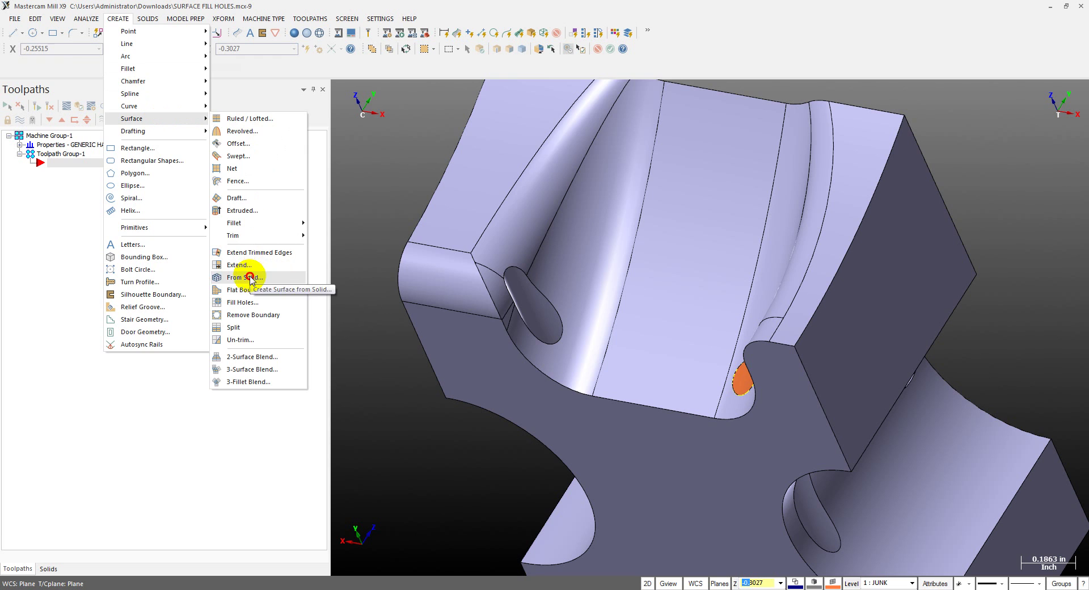
click(250, 277)
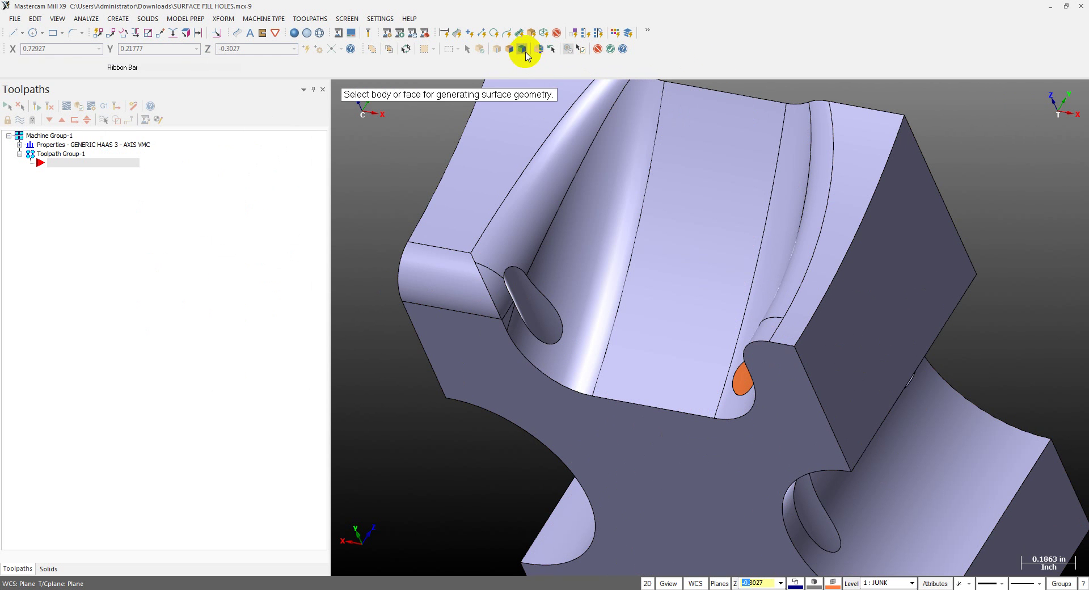
click(548, 179)
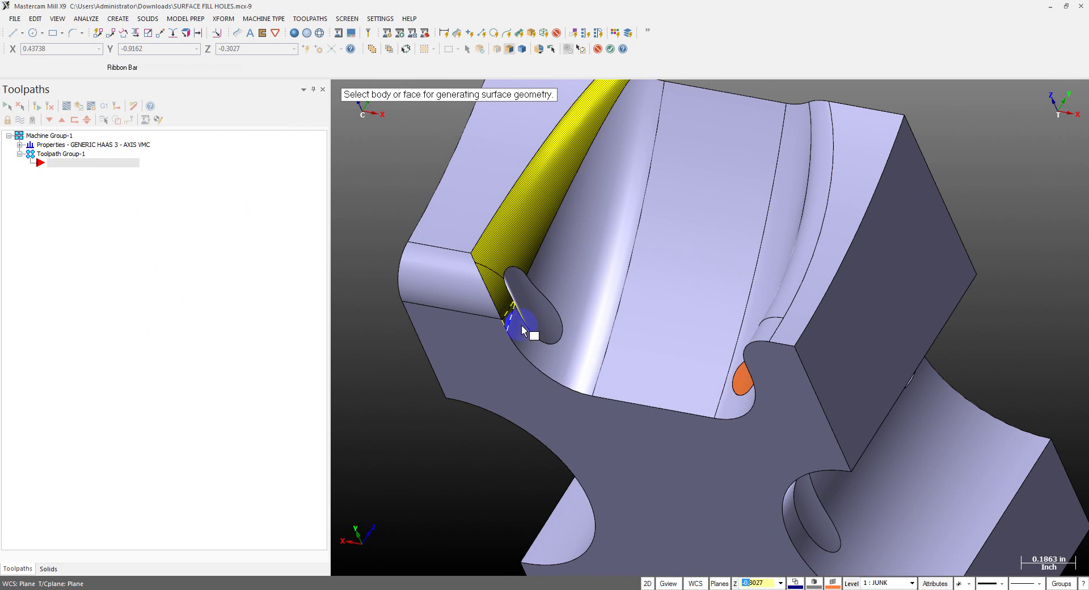
click(560, 246)
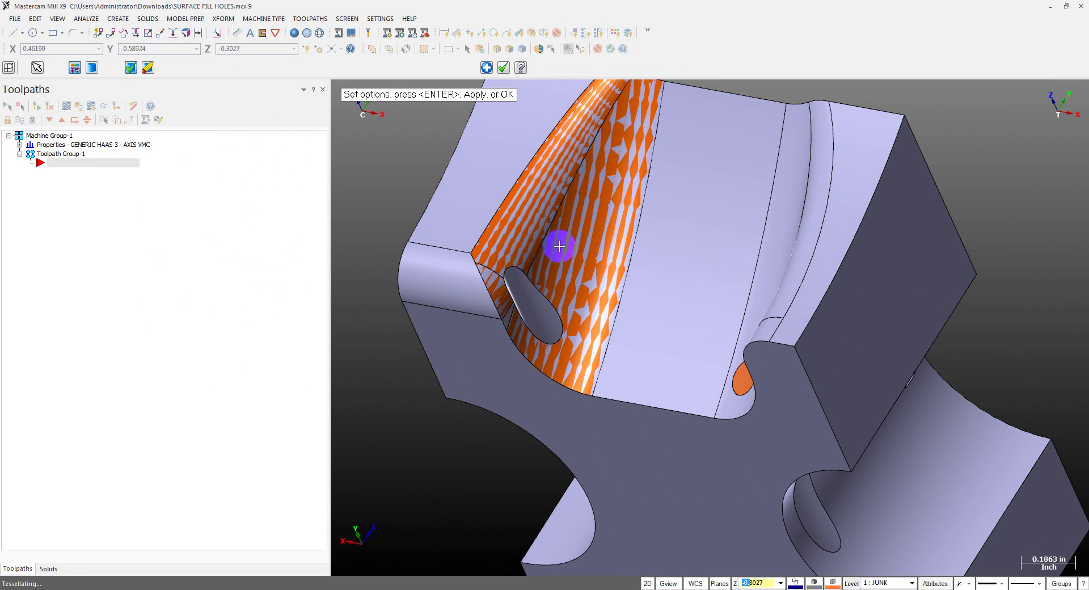
click(503, 68)
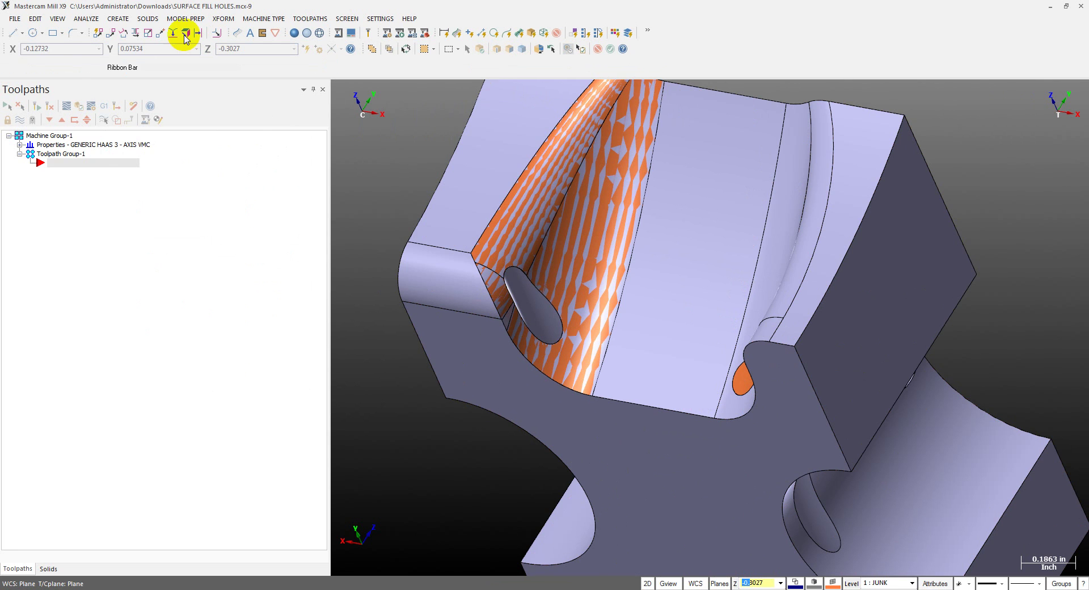
Step: Try to fill the elongated hole using the surface created on the wide channel face, and end the Fill Holes command
click(118, 19)
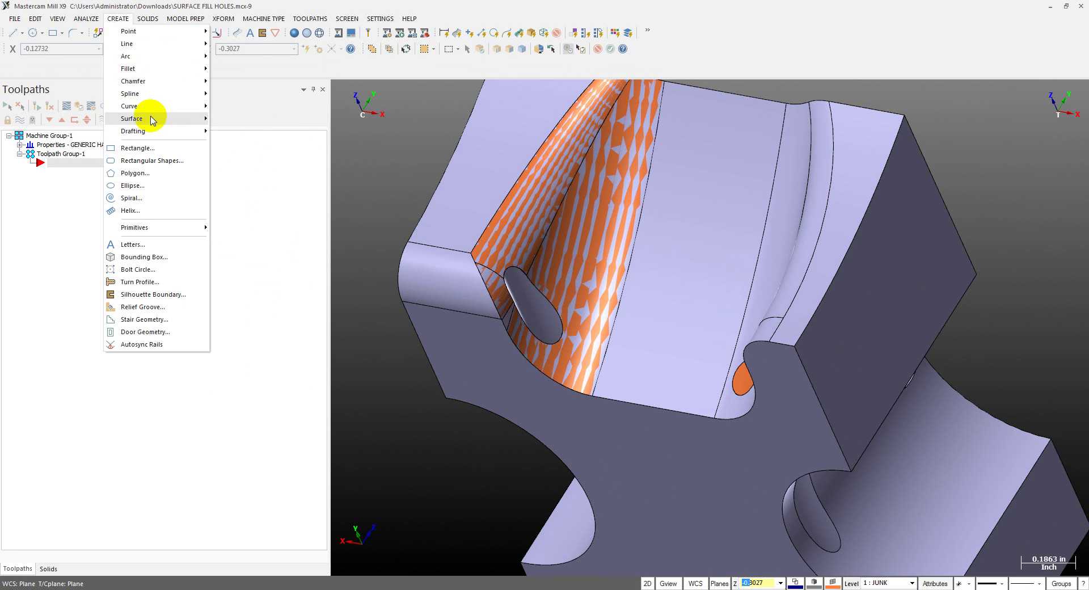
mouse_move(147, 118)
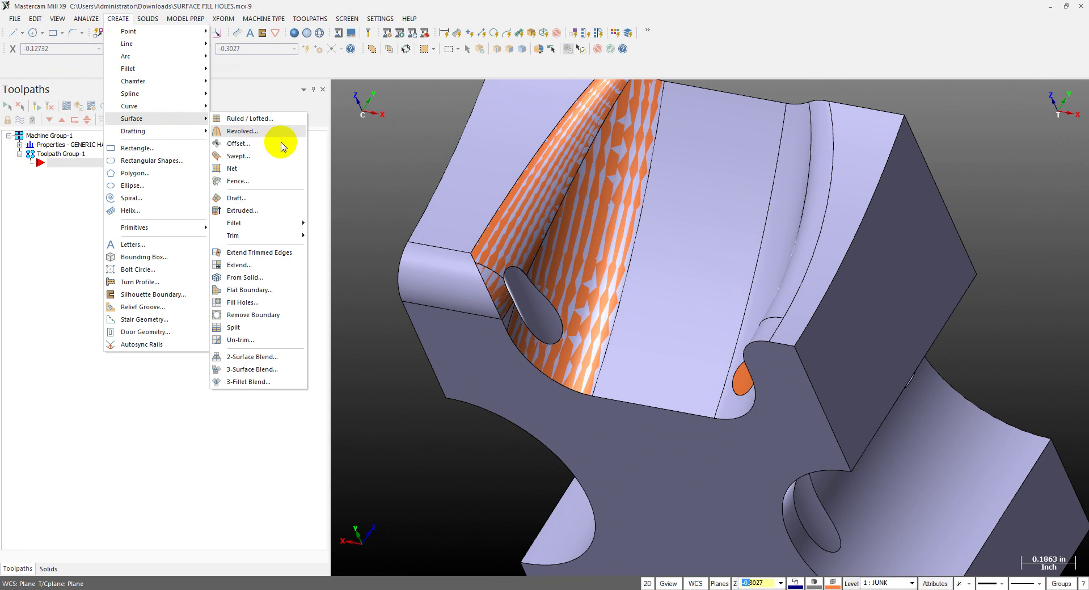
click(254, 303)
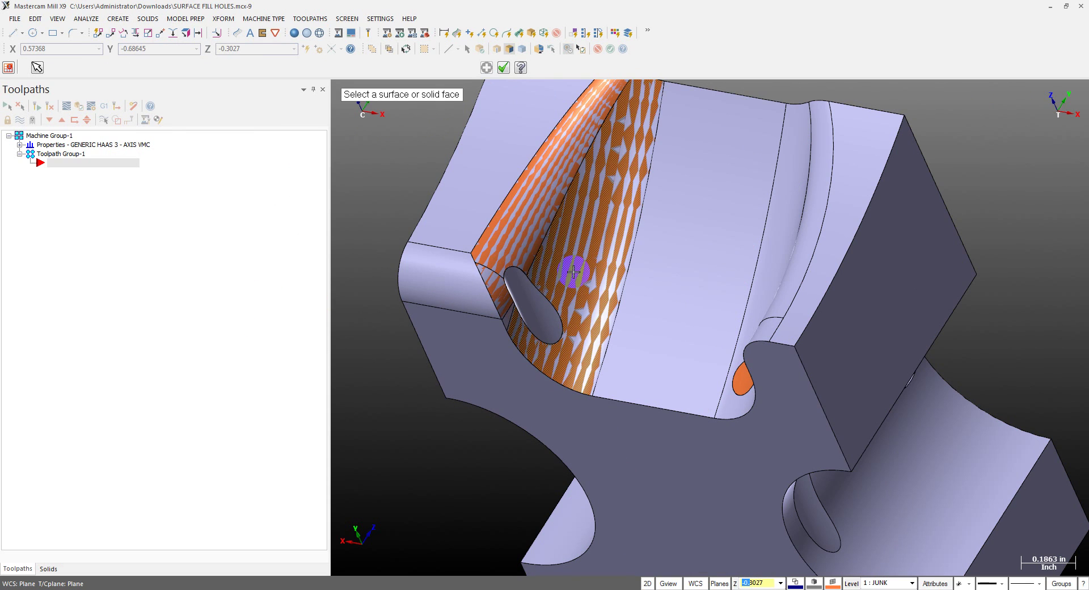
click(568, 261)
click(537, 304)
mouse_move(532, 304)
middle_down()
mouse_move(559, 250)
mouse_move(551, 316)
mouse_move(482, 335)
mouse_move(486, 369)
mouse_move(482, 311)
mouse_move(513, 307)
mouse_move(586, 178)
mouse_move(631, 166)
mouse_move(638, 189)
middle_up()
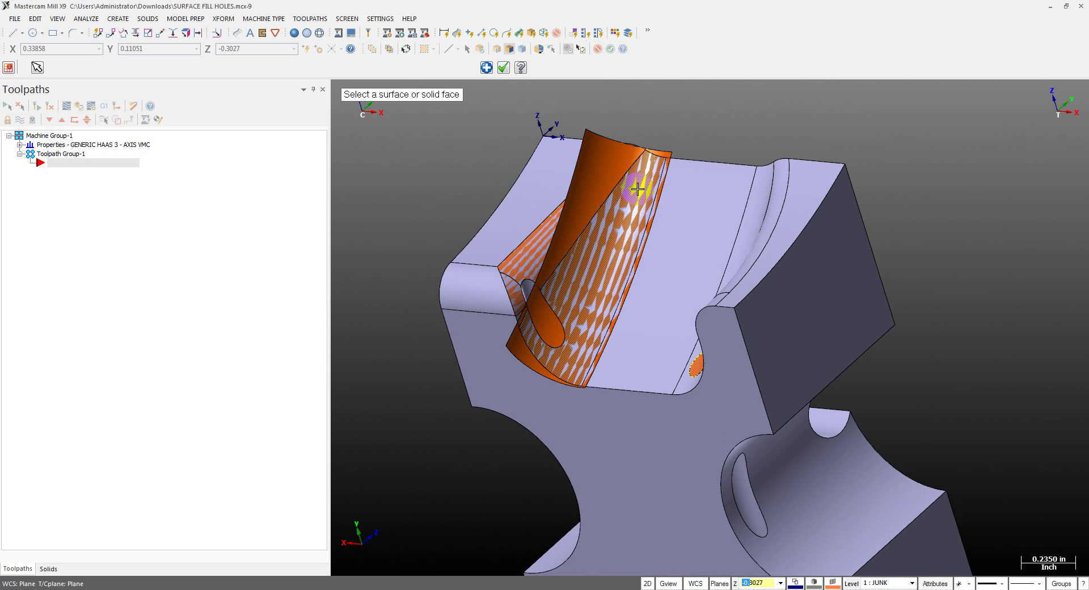
click(636, 189)
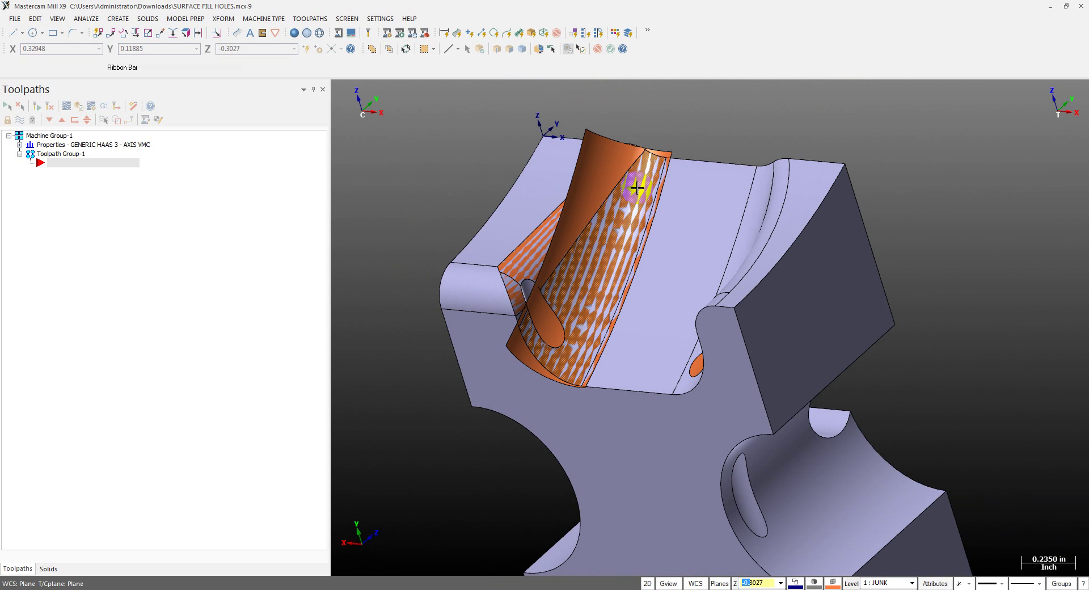
Step: Delete the surfaces covering the narrow fillet face and the wide channel face around the elongated hole
scroll(648, 189, down, 2)
middle_drag(620, 219, 590, 225)
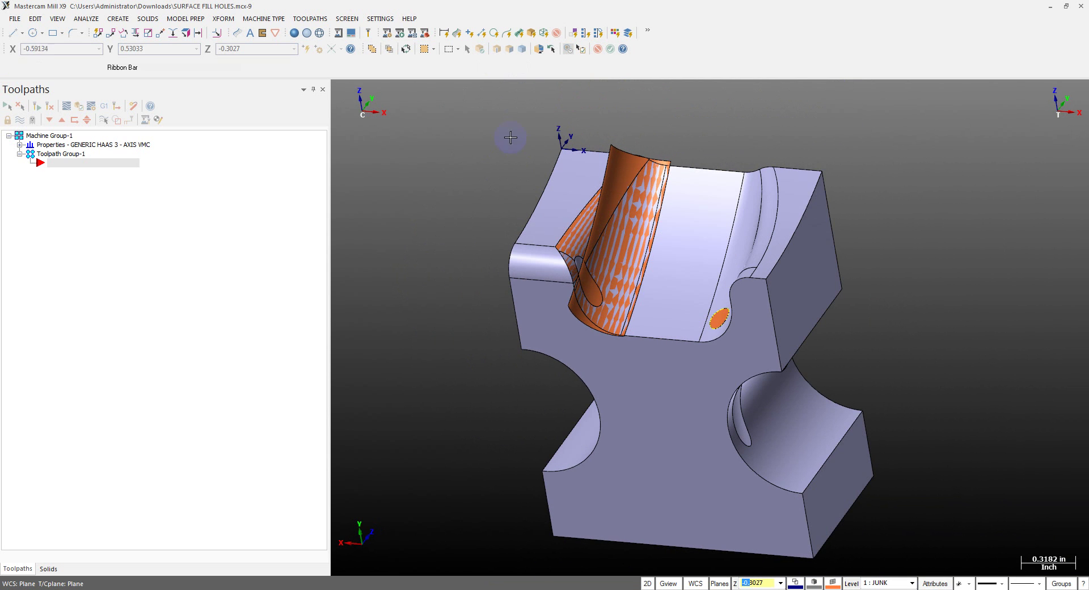
drag(684, 416, 683, 417)
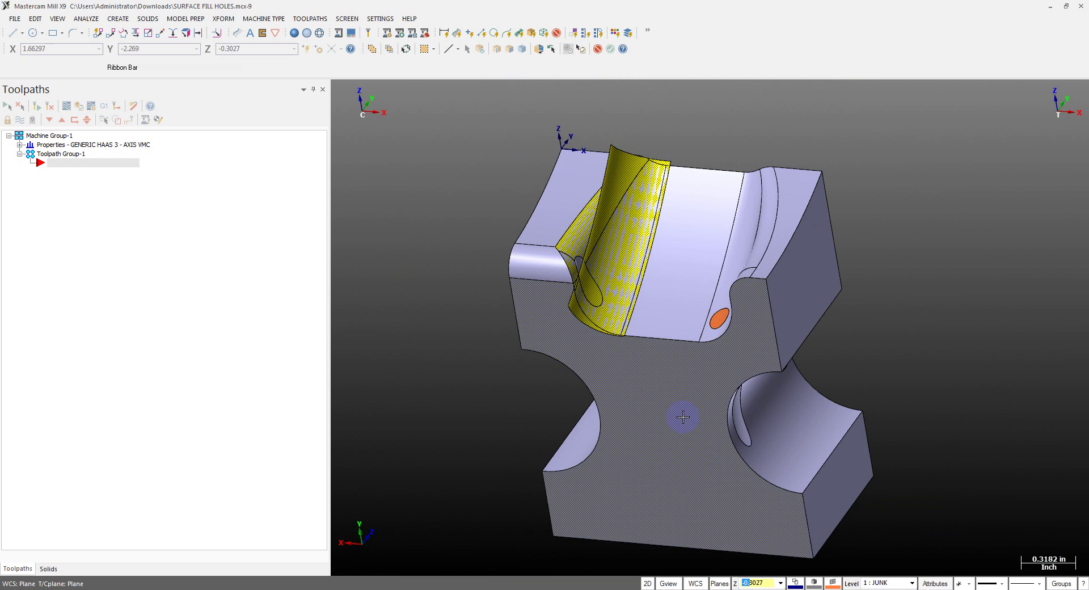
key(Delete)
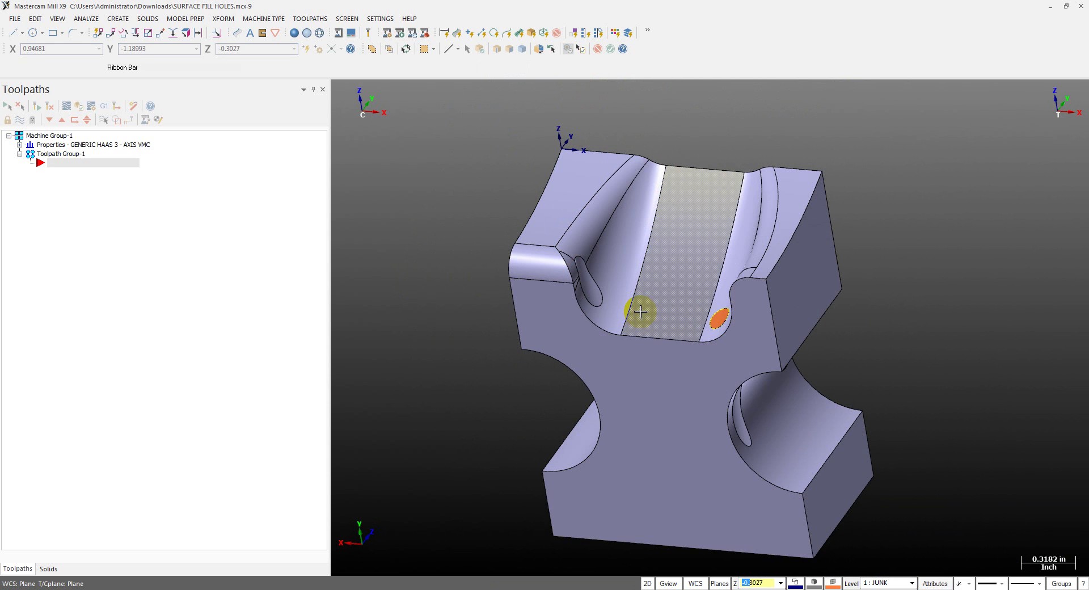
Step: Start a Dynamic Xform on the whole solid, place its gnomon above the part and set it to copy
scroll(639, 311, up, 2)
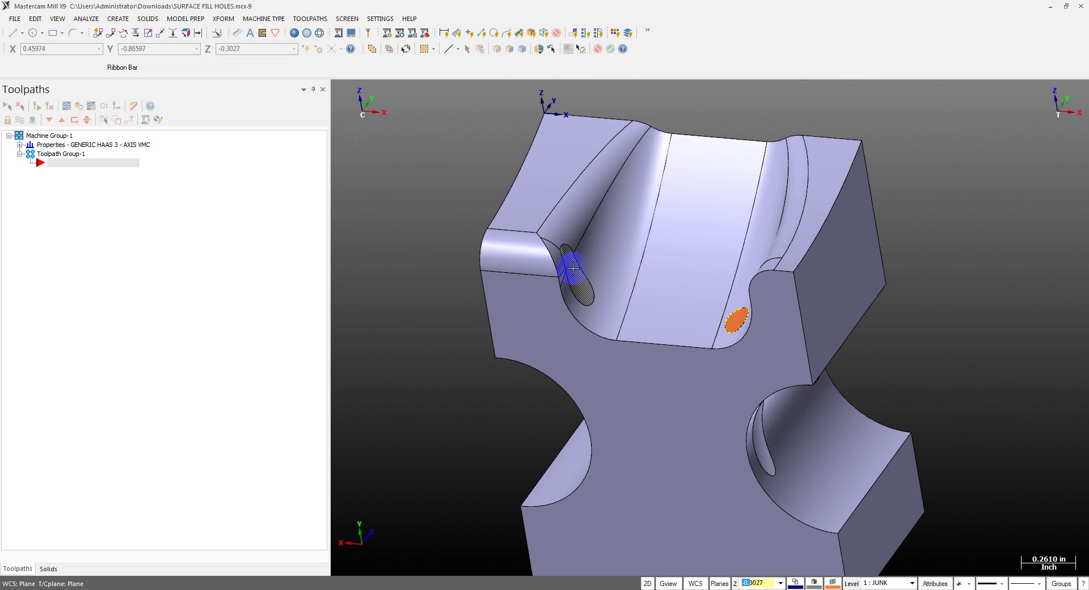
scroll(600, 274, down, 1)
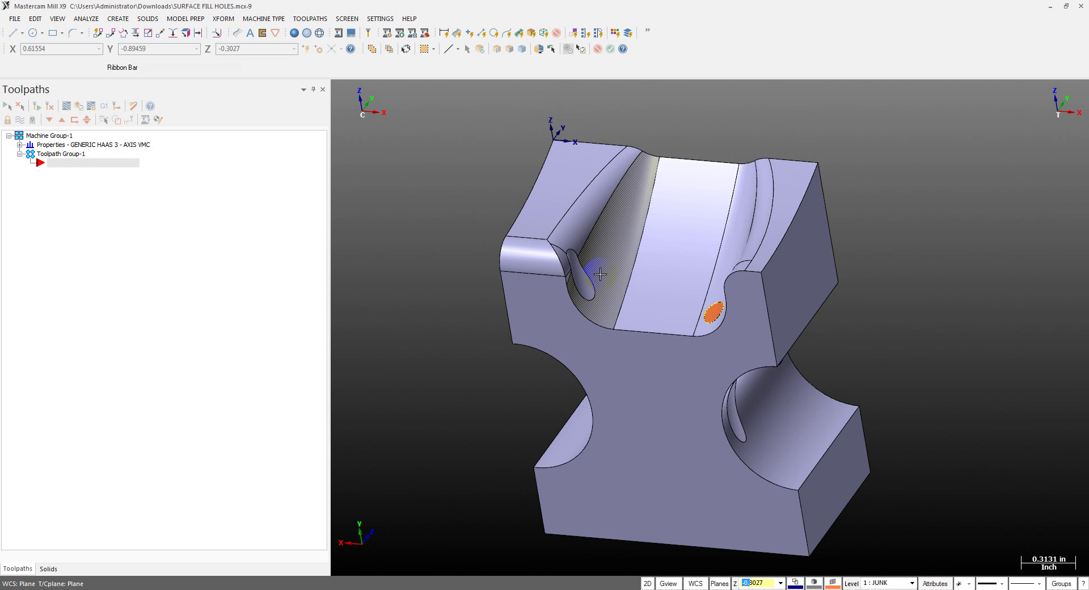
middle_drag(600, 274, 697, 223)
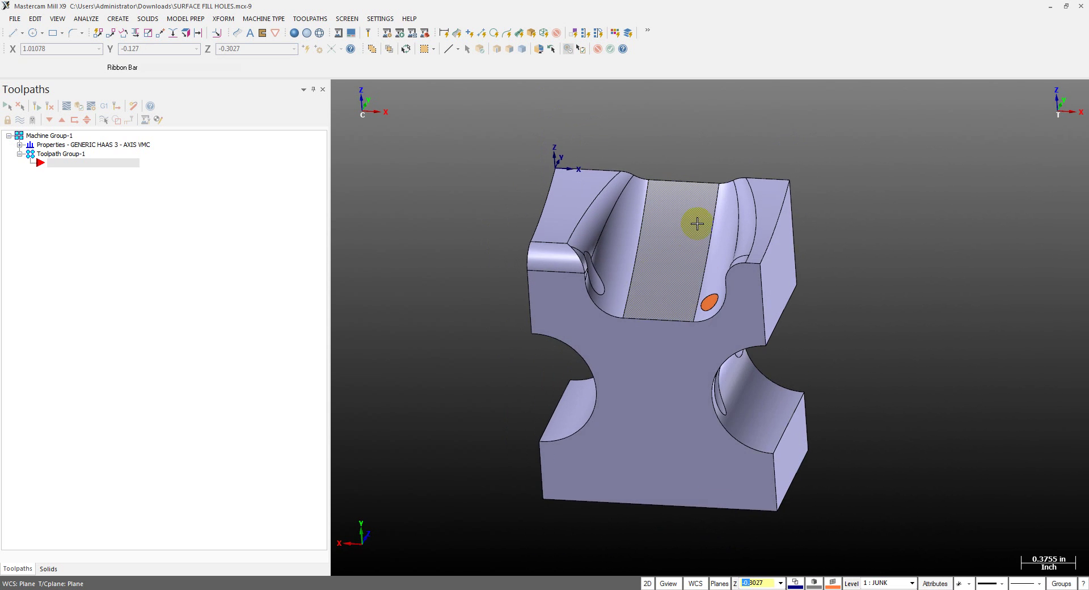
scroll(697, 224, down, 1)
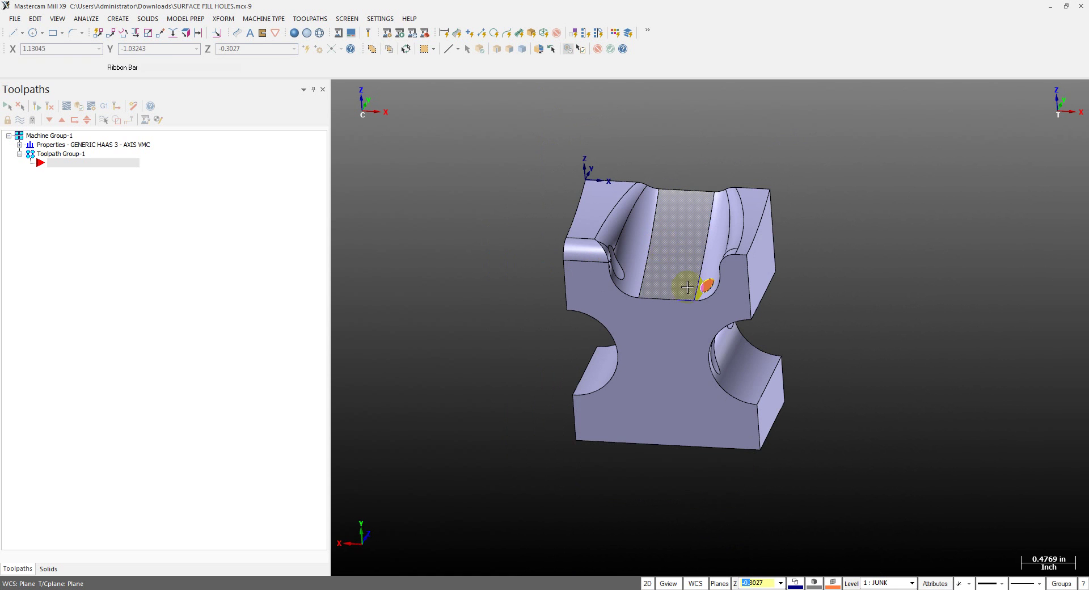
click(657, 243)
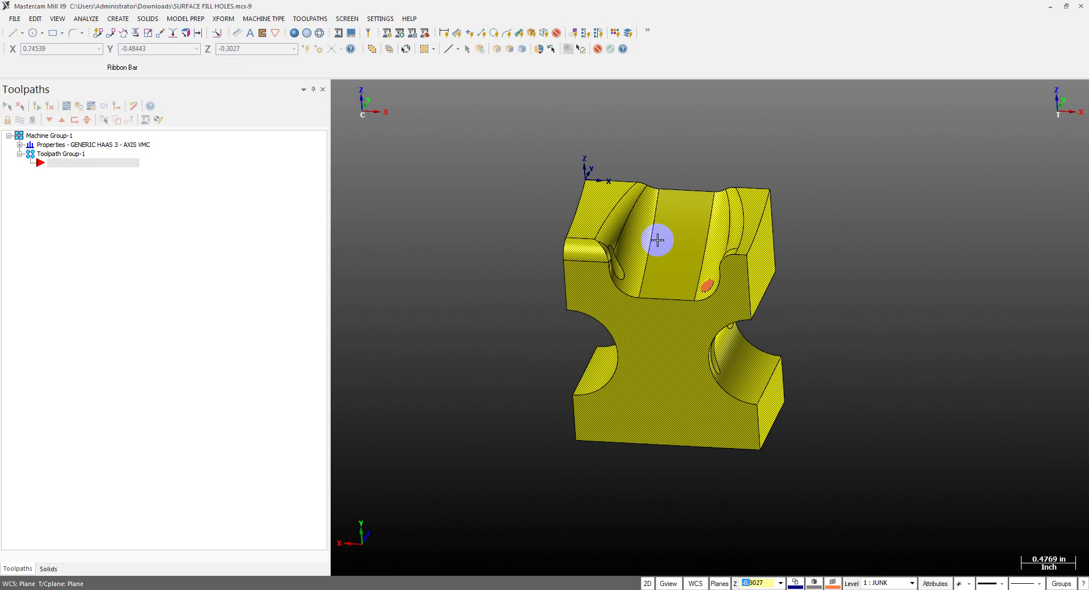
click(193, 21)
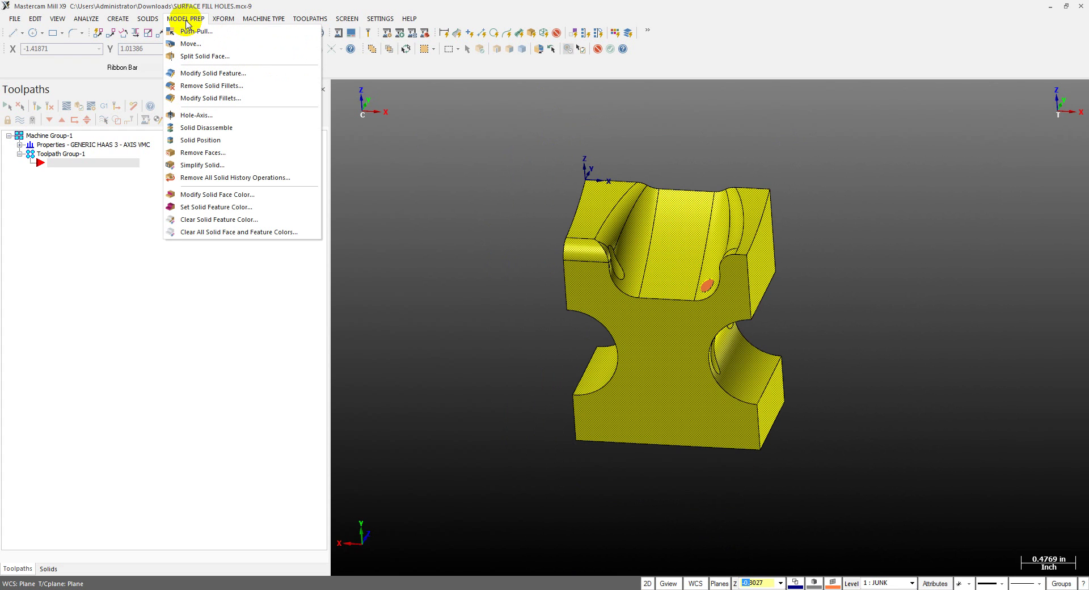
click(455, 232)
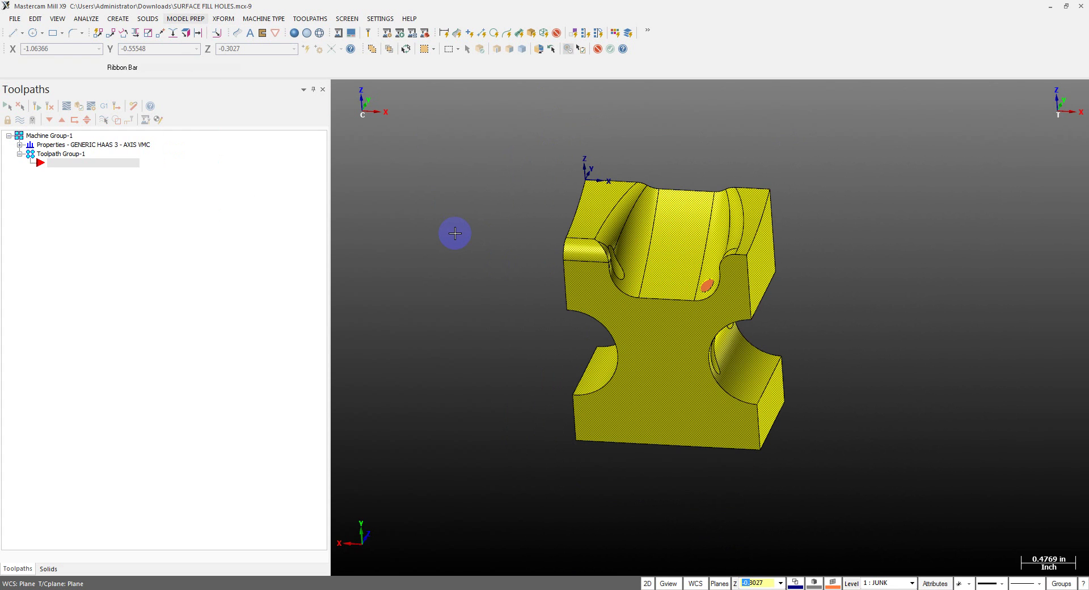
click(647, 277)
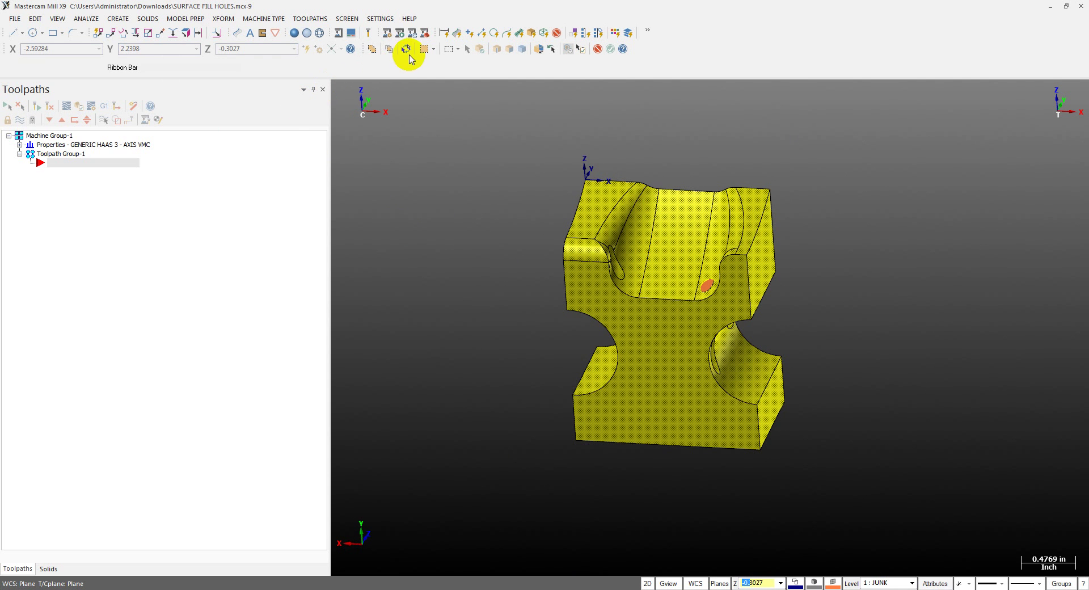
click(98, 34)
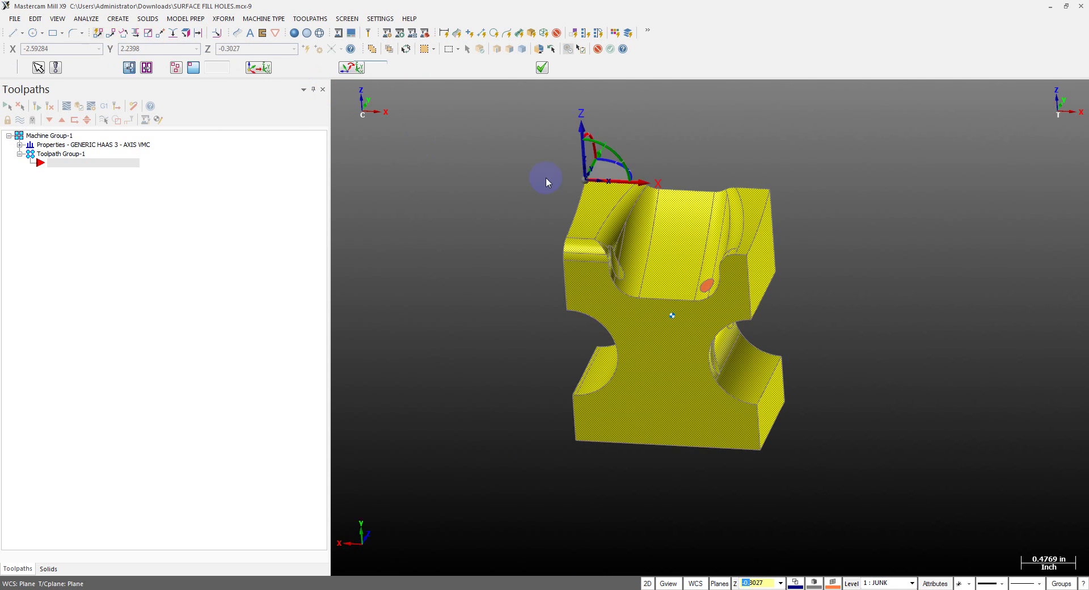
click(737, 153)
click(759, 155)
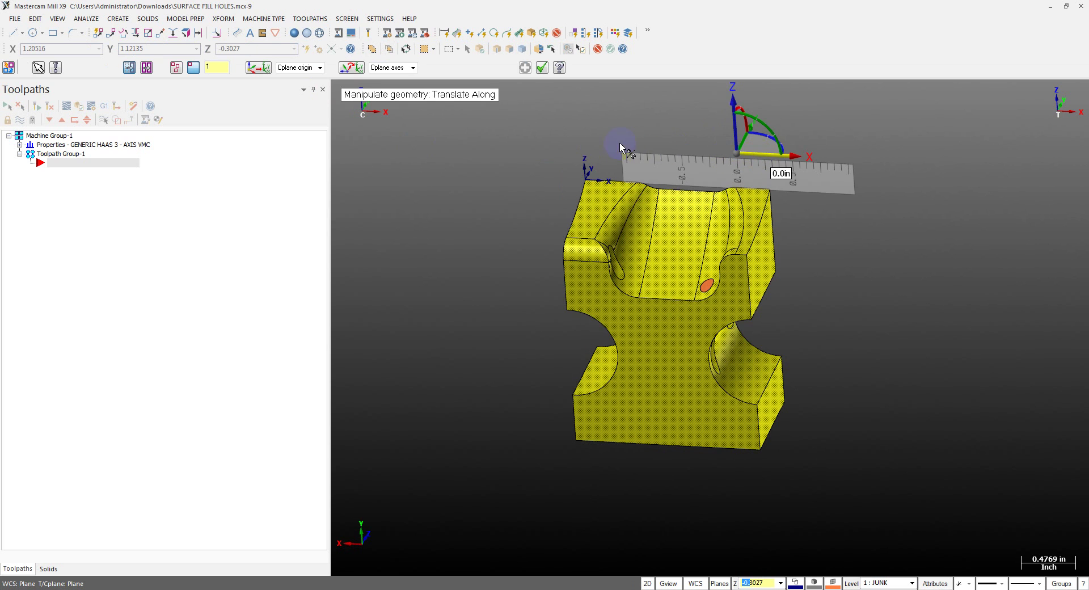
click(736, 154)
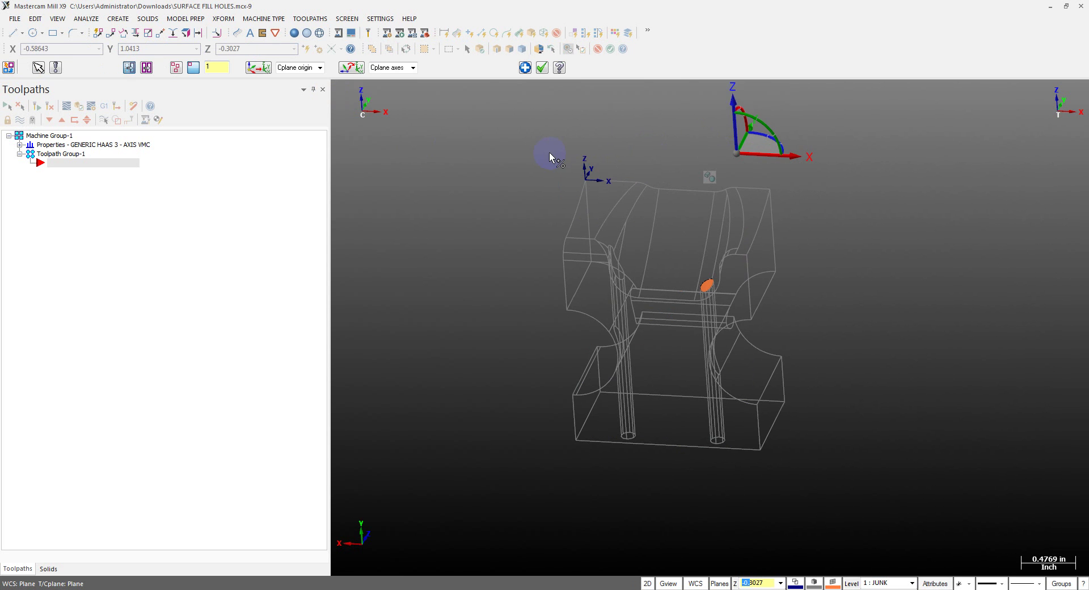
click(145, 68)
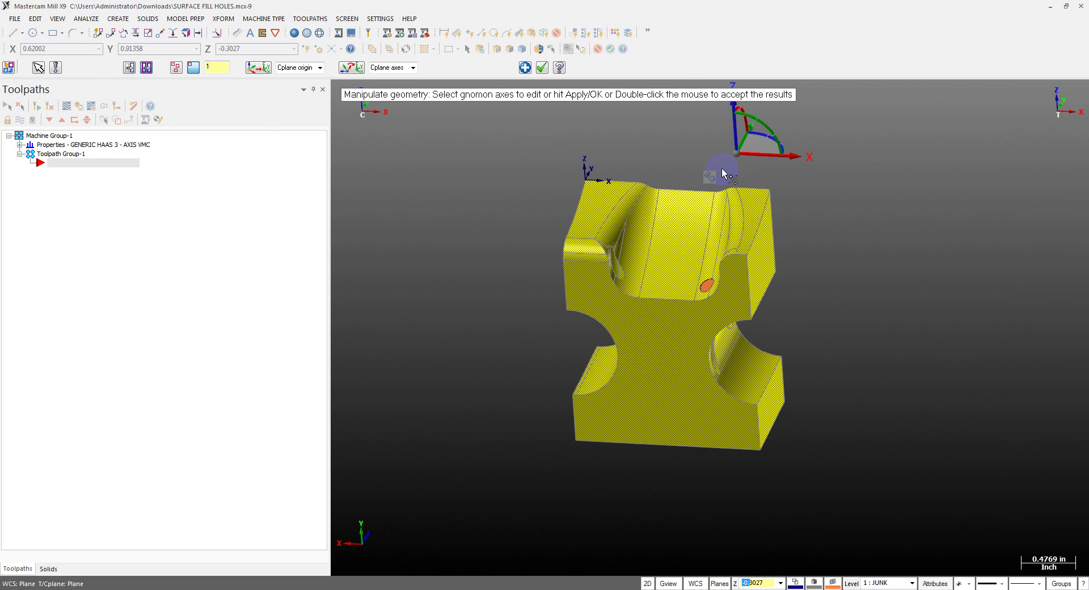
Step: Copy the solid about 2.24 in along the negative X axis and end the Dynamic Xform
click(772, 161)
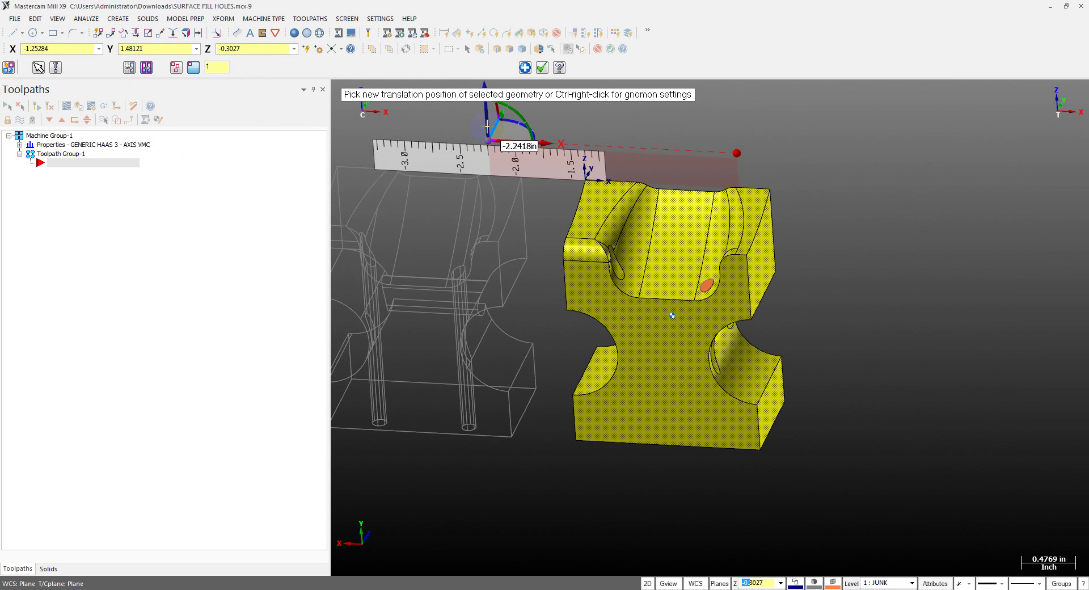
click(487, 126)
double_click(487, 126)
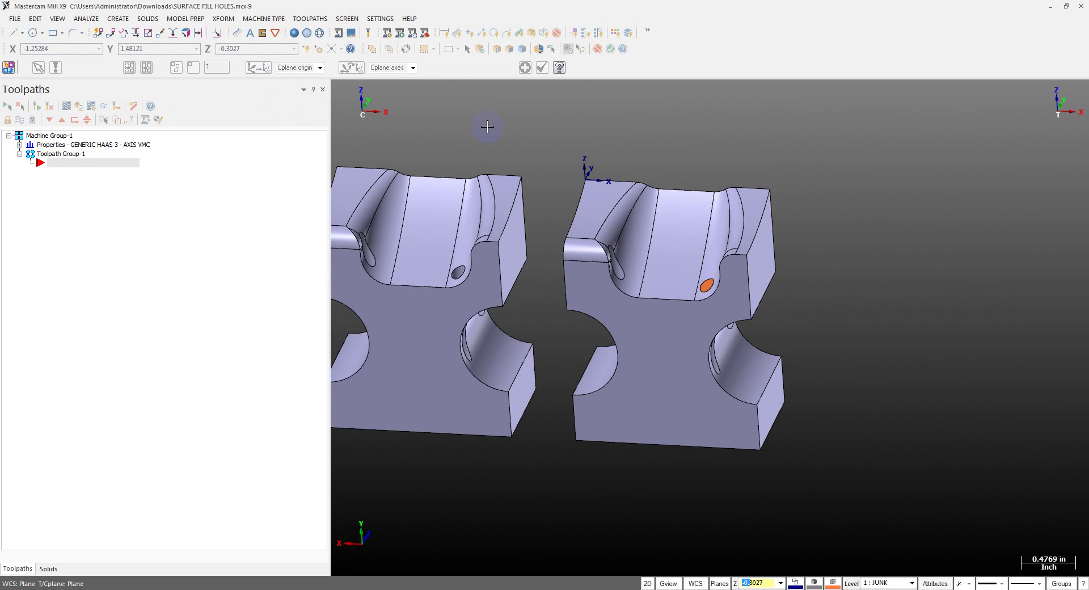
key(Escape)
scroll(724, 265, down, 2)
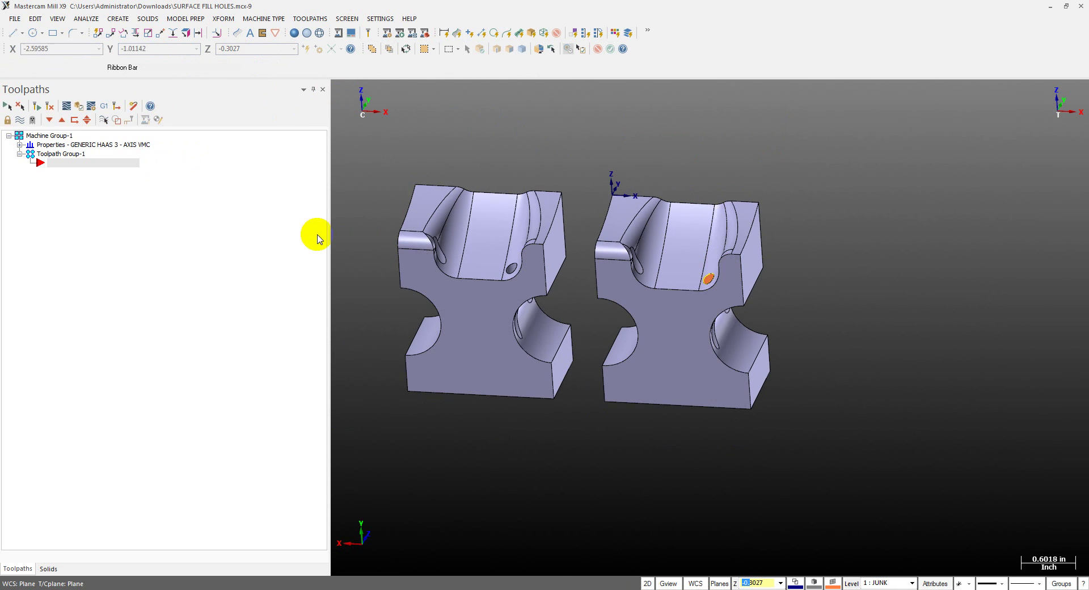
Step: Select the elongated hole's face on the copied solid for a Model Prep Move
scroll(465, 254, up, 3)
scroll(457, 278, up, 3)
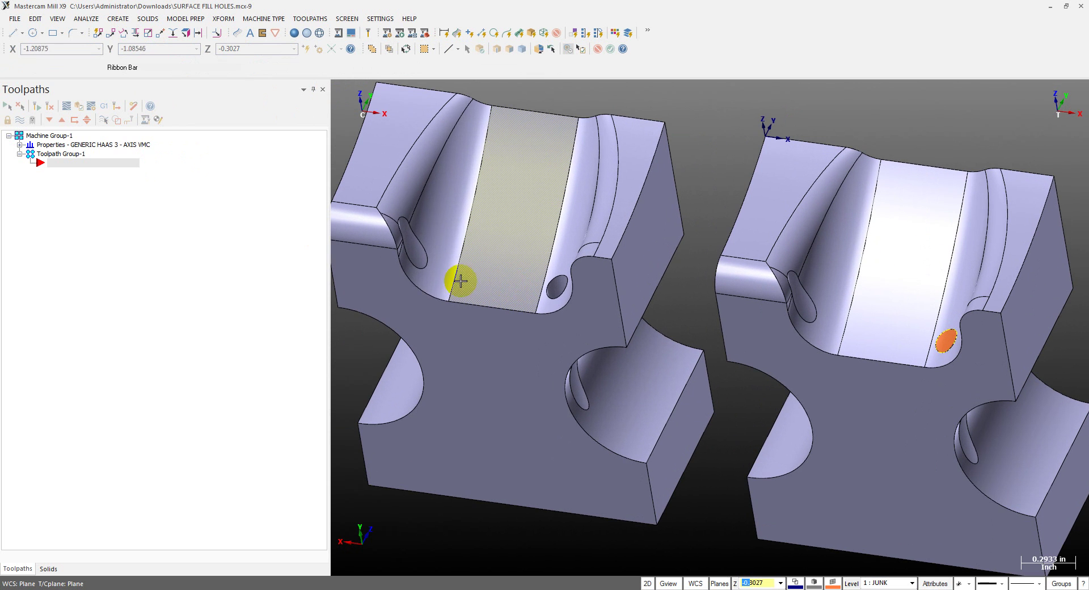
click(184, 20)
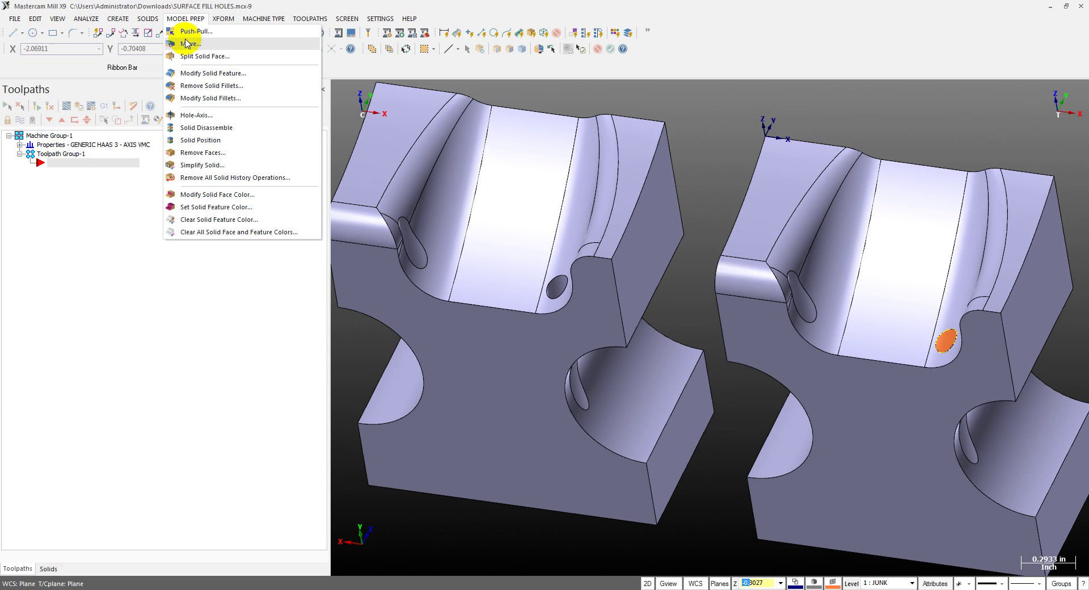
click(189, 44)
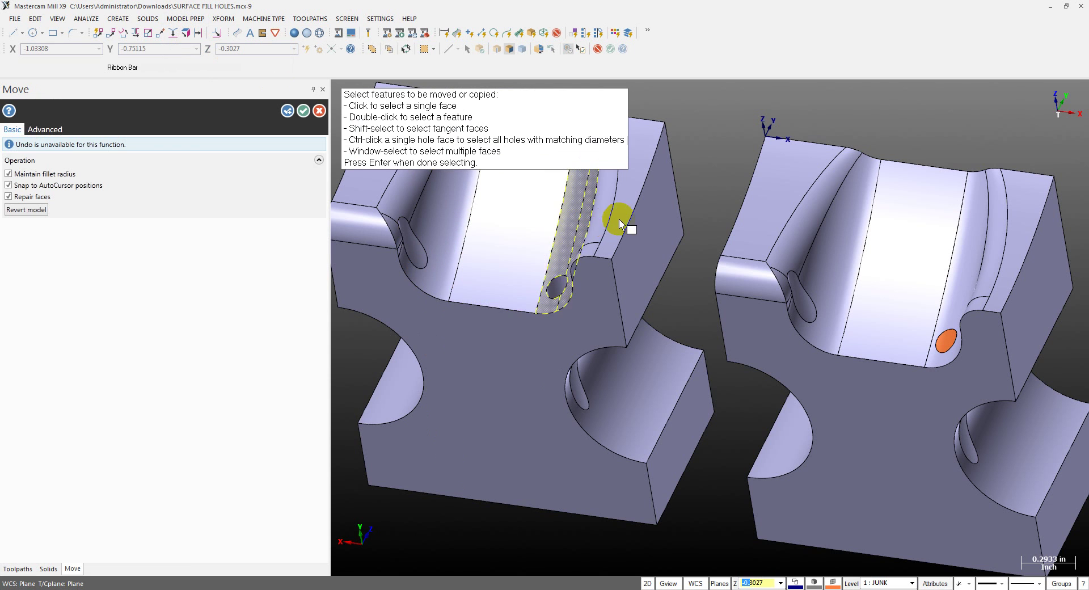
click(412, 252)
scroll(681, 249, down, 3)
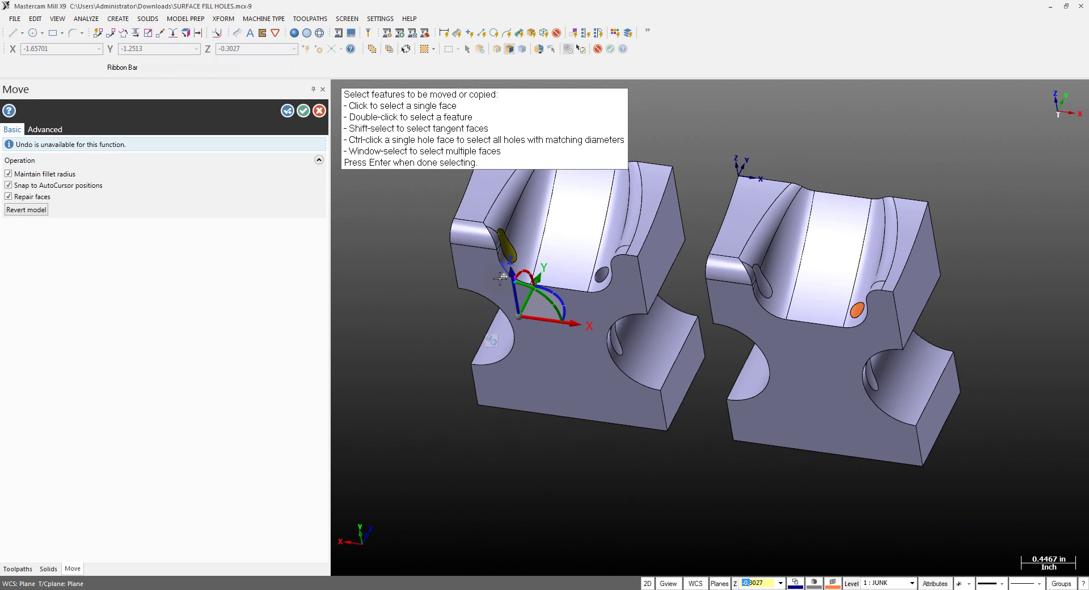
middle_drag(505, 264, 452, 369)
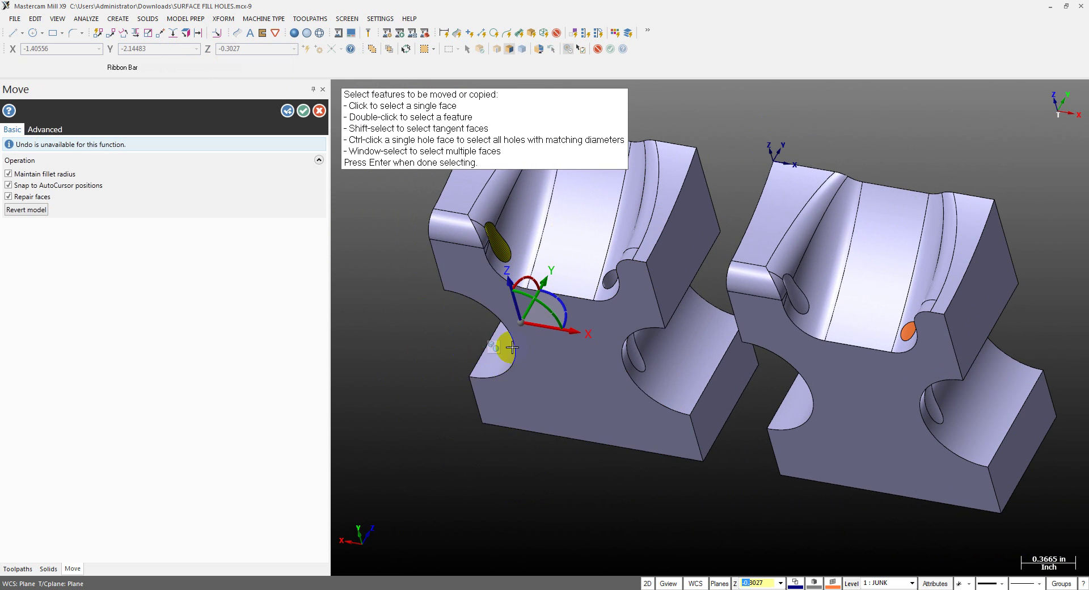
Step: Try to translate the copied solid's elongated hole along the Y axis
click(531, 319)
click(530, 308)
click(529, 308)
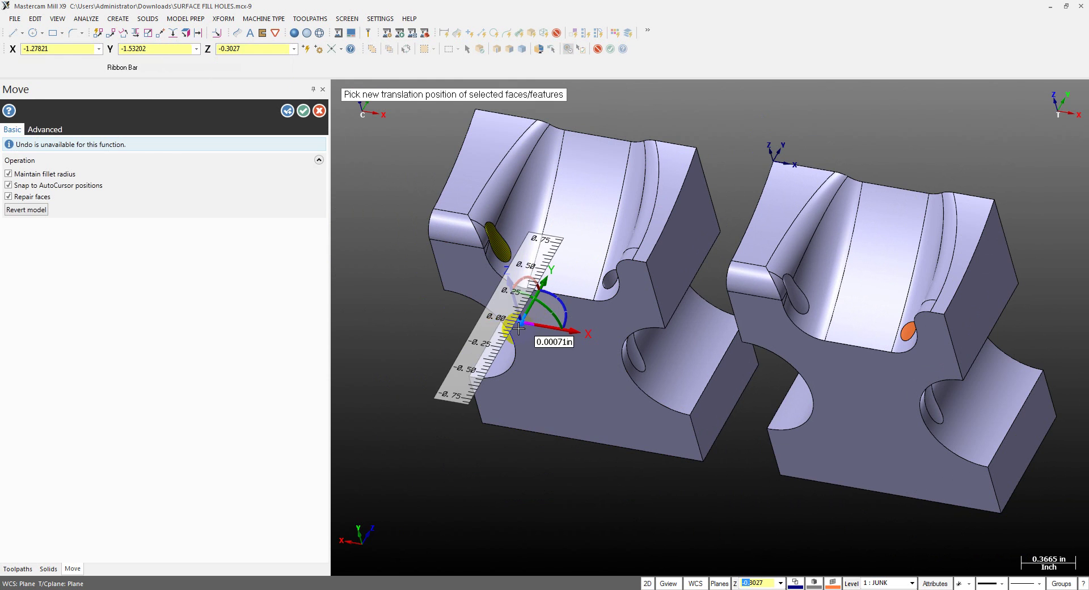
click(544, 312)
click(542, 326)
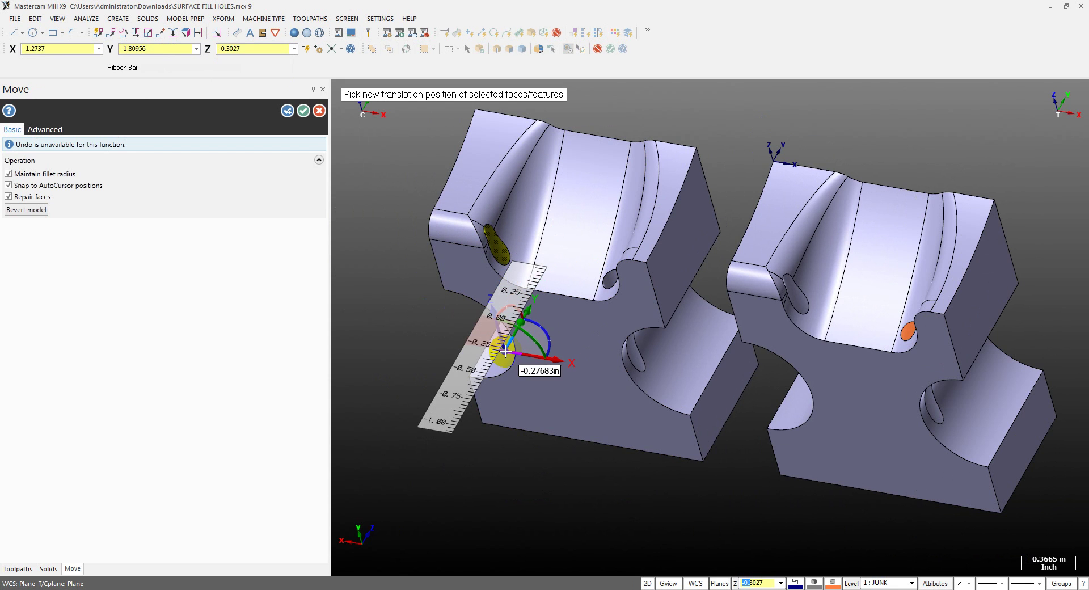
click(529, 317)
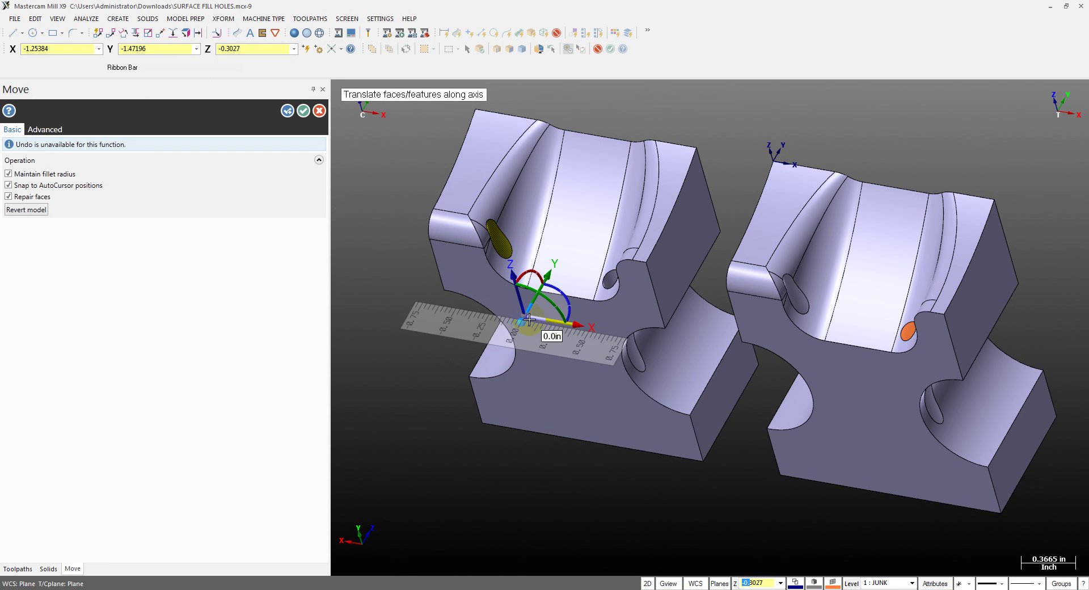
Step: Try to translate the elongated hole about 1.12 in along negative X and about 1.5 in along Y, and end the Move command
click(525, 316)
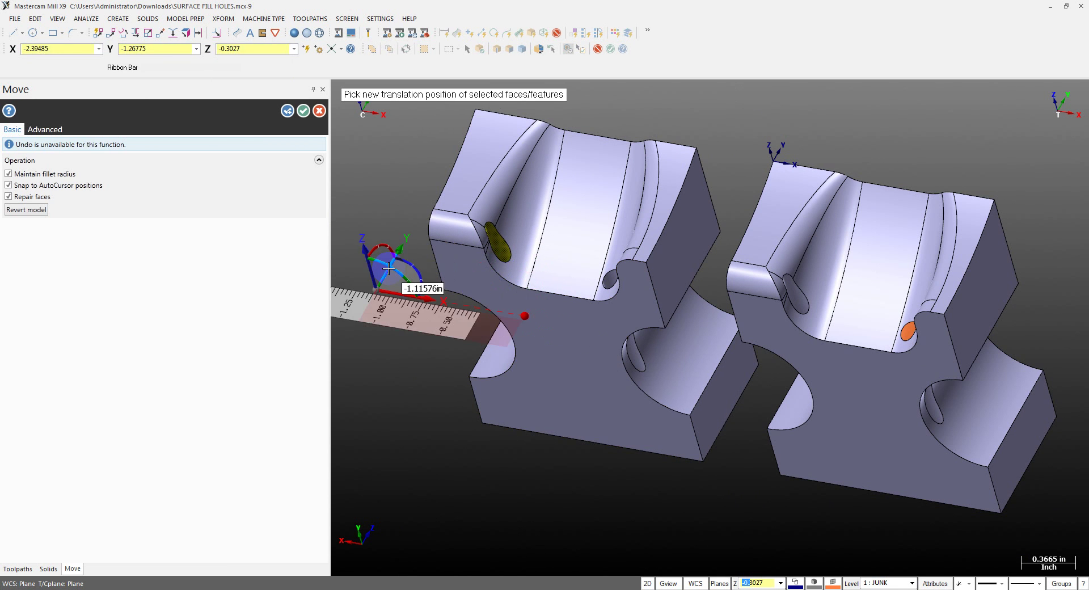
click(390, 267)
click(388, 271)
click(388, 274)
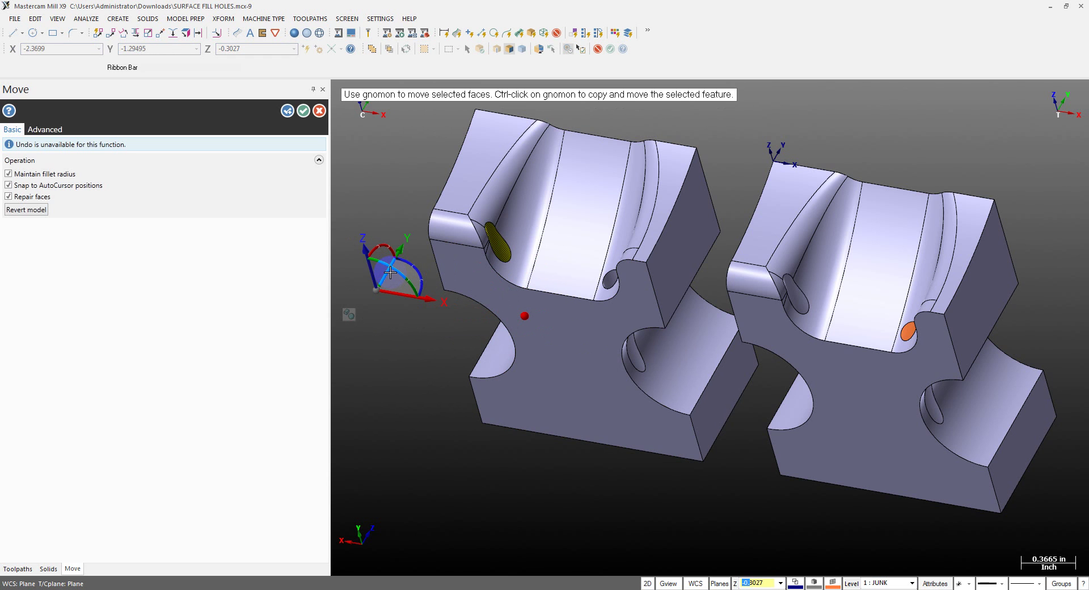
click(386, 276)
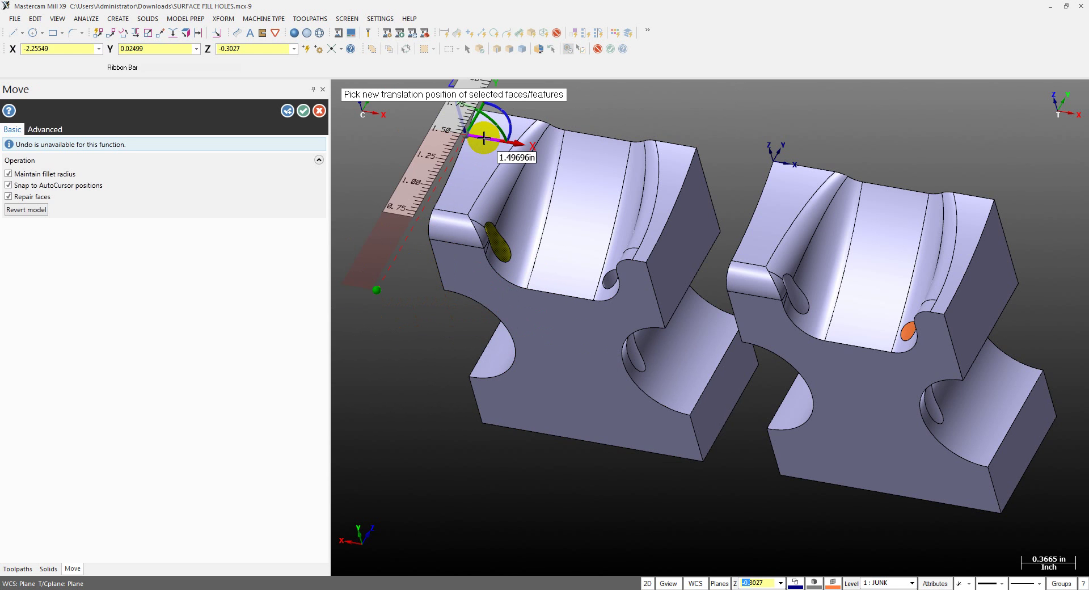
click(482, 137)
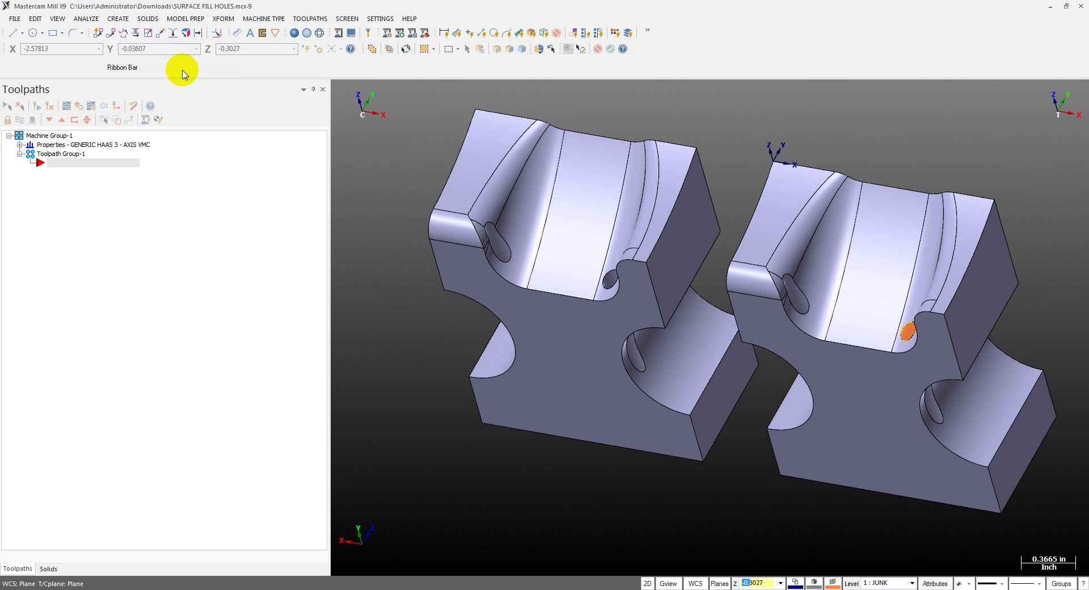
Step: Move the copied solid's elongated hole along positive X and negative Y, clear of the groove faces, with Model Prep Move
click(149, 20)
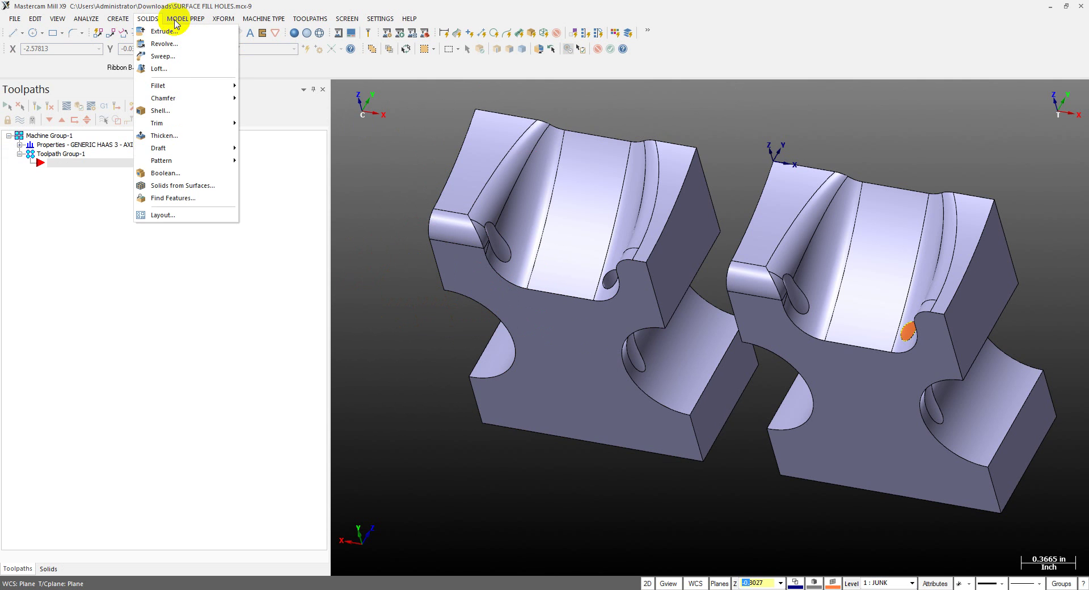
mouse_move(176, 21)
click(189, 44)
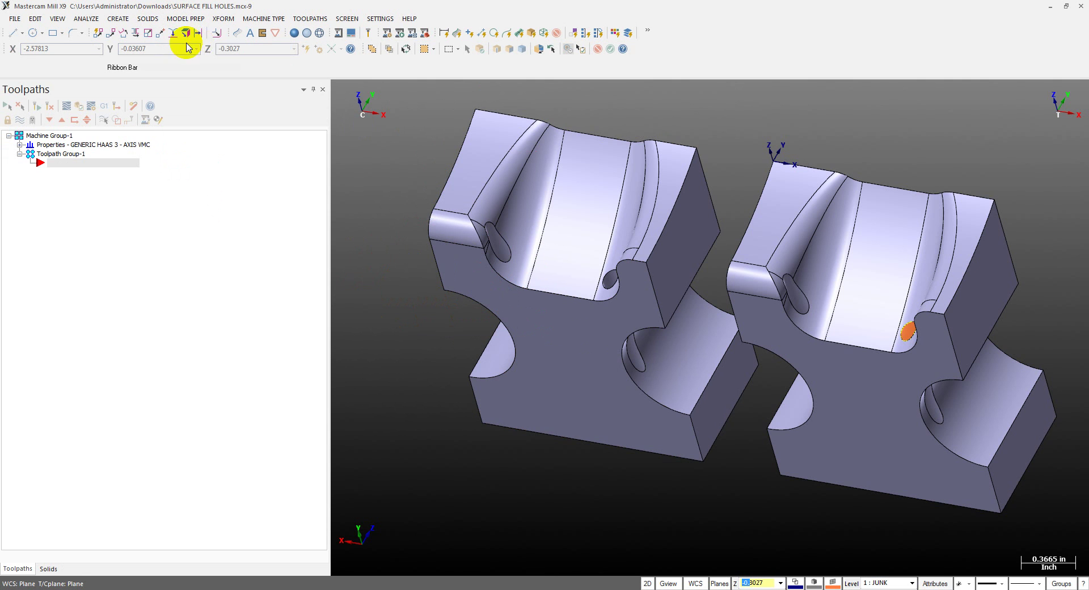
scroll(511, 241, up, 2)
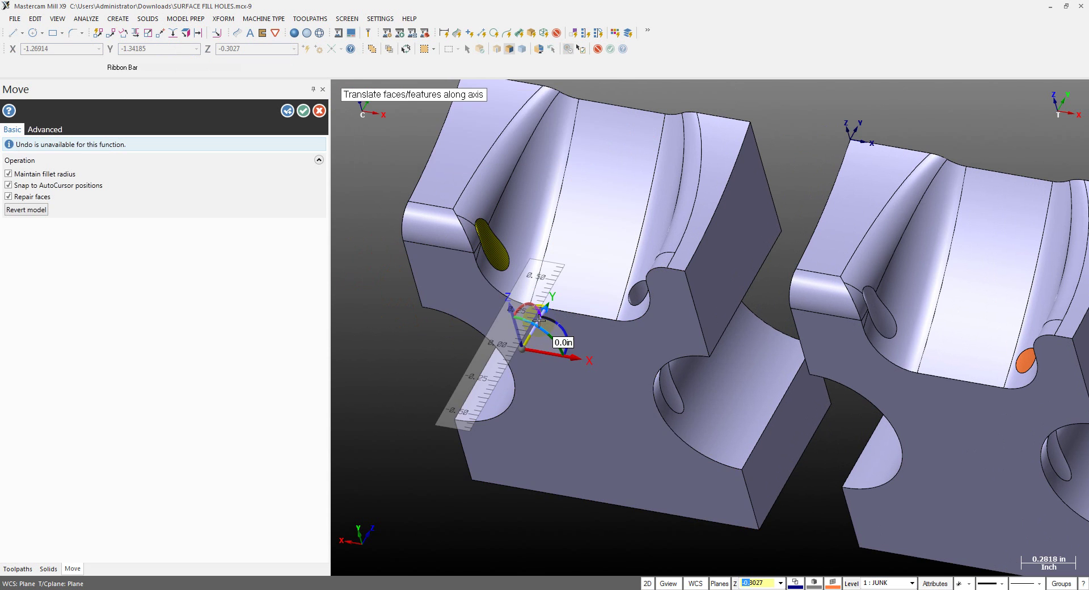
click(540, 351)
key(Return)
click(559, 355)
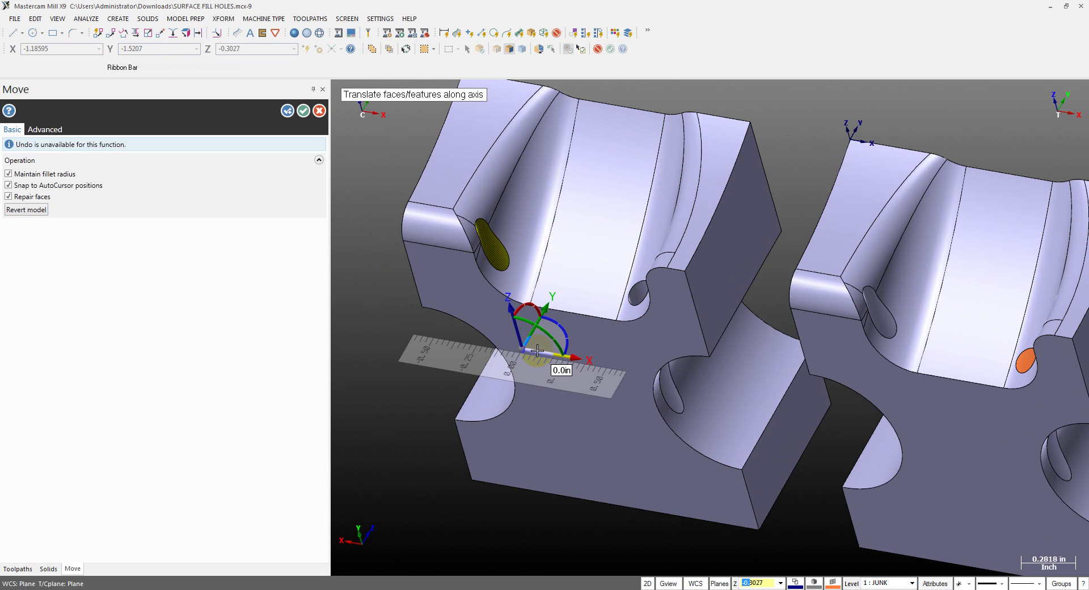
click(572, 364)
click(588, 334)
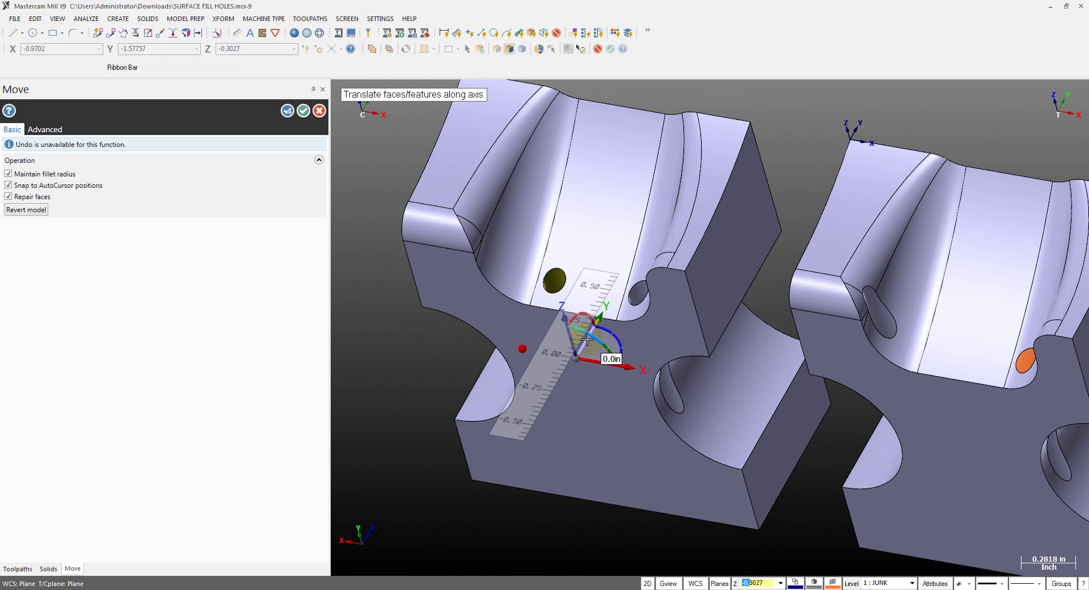
click(549, 408)
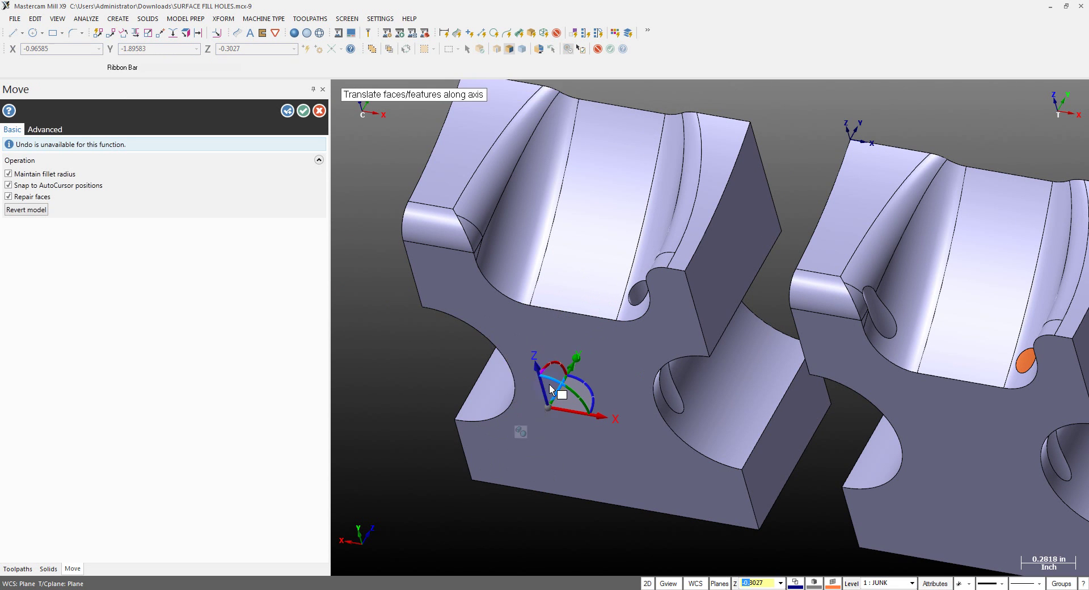
click(305, 115)
Step: Try to translate the copied solid's round hole about 0.59 in along X with Model Prep Move
mouse_move(545, 334)
middle_down()
mouse_move(596, 341)
mouse_move(533, 342)
mouse_move(637, 312)
mouse_move(644, 292)
middle_up()
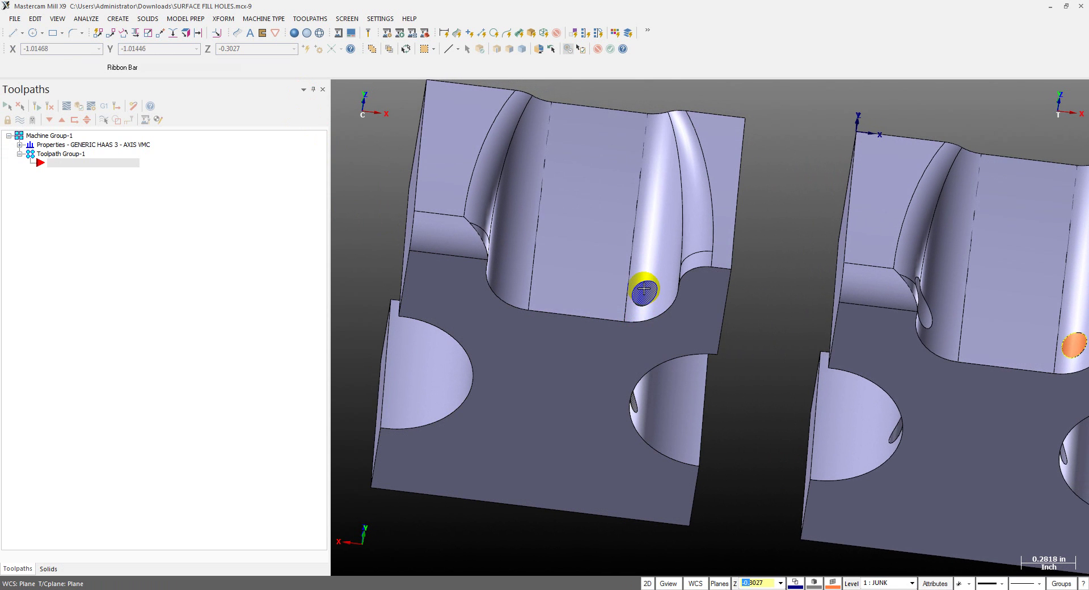
click(186, 18)
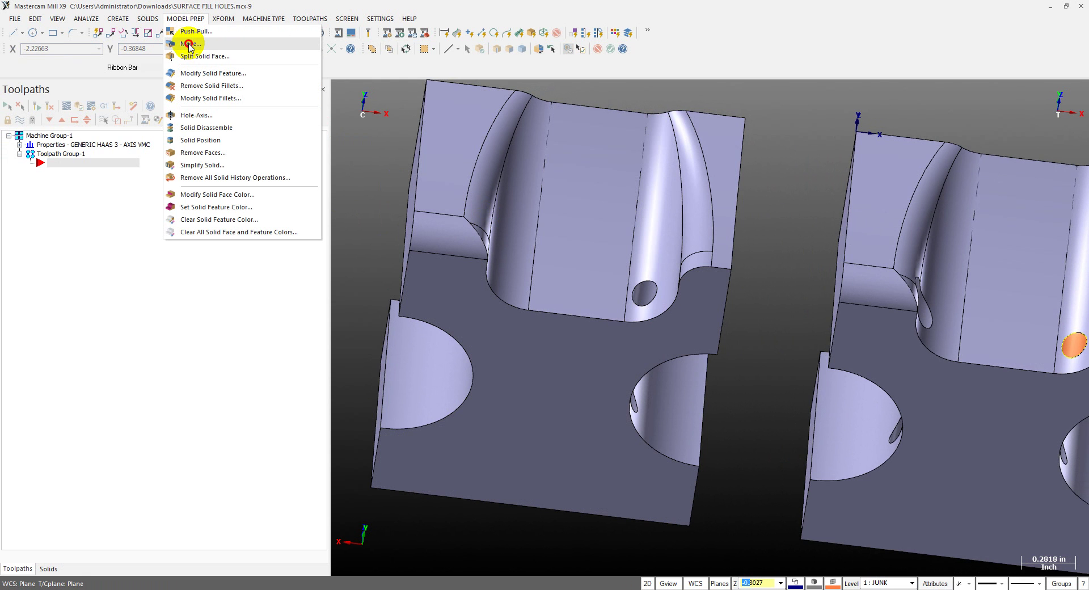
click(189, 44)
click(644, 293)
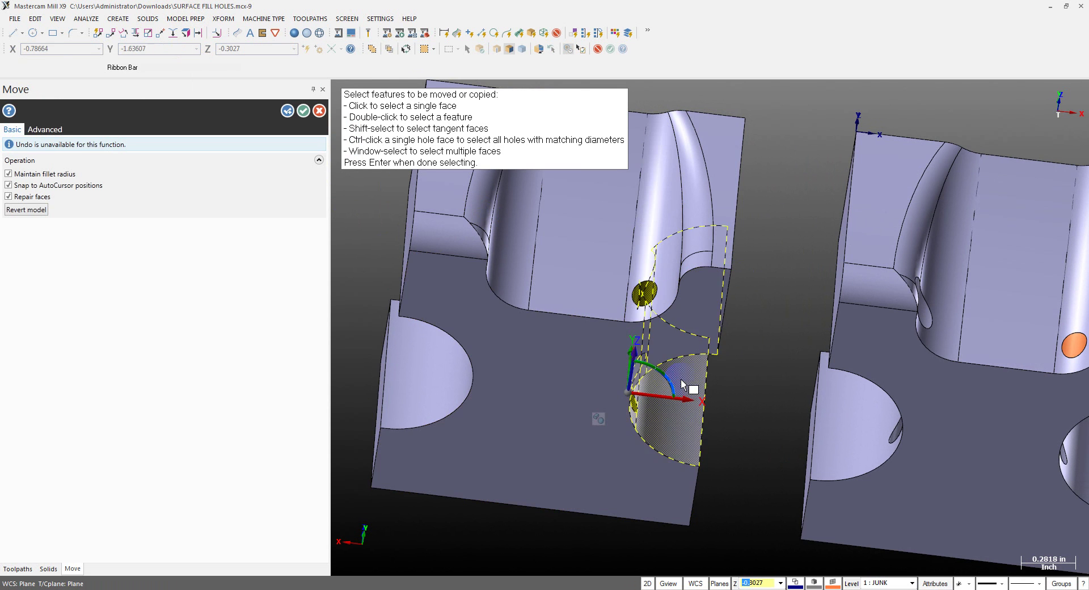
middle_drag(681, 384, 658, 392)
click(658, 391)
key(Escape)
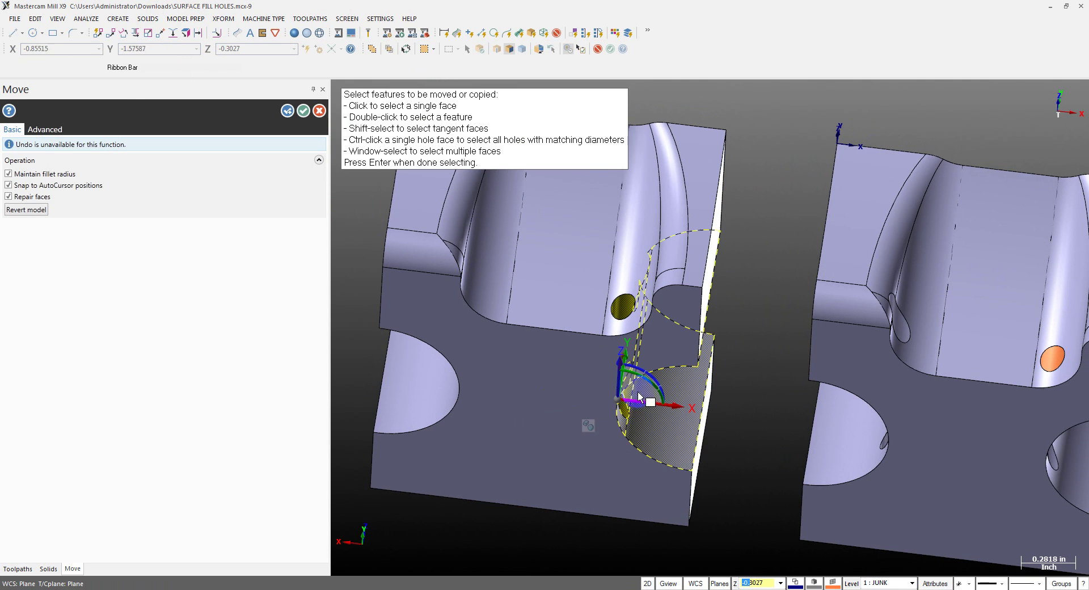
click(650, 402)
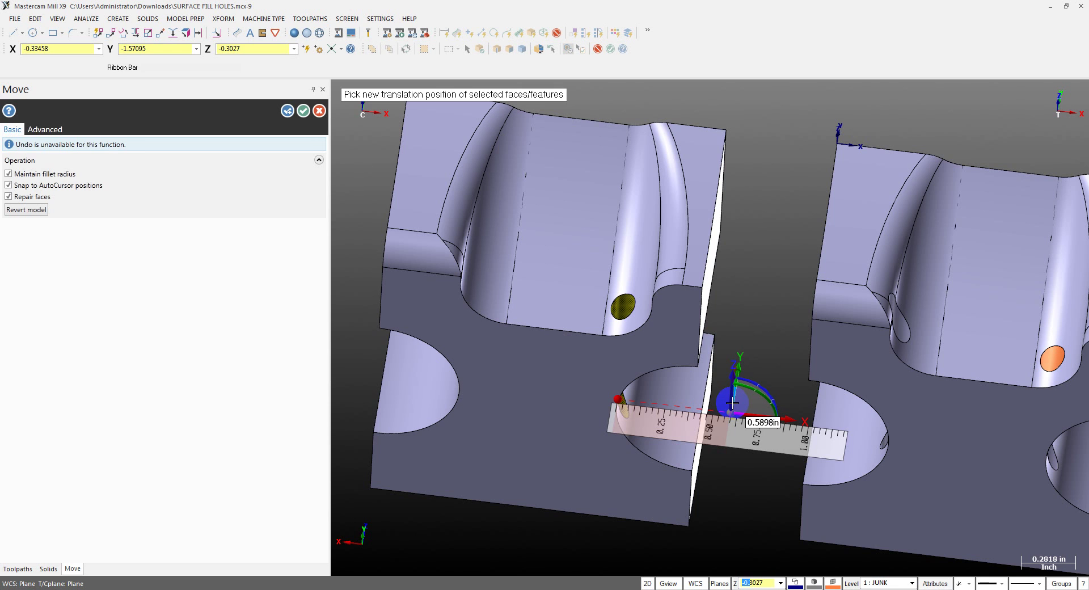
click(733, 403)
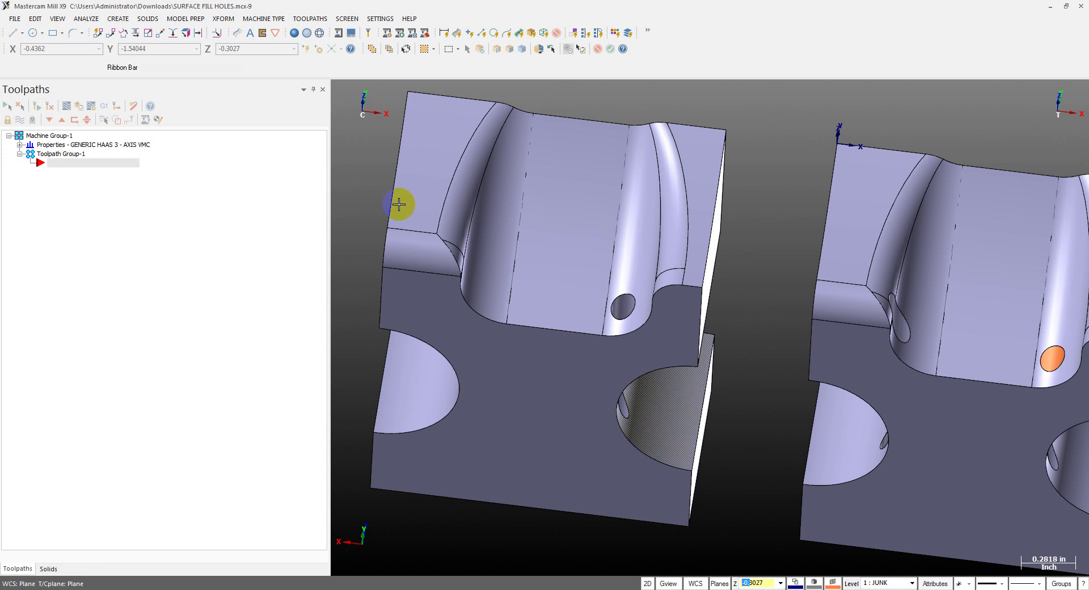
Step: Translate the copied solid's round hole along negative X and about 0.3 in along negative Y, and end the Move command
click(142, 21)
mouse_move(177, 21)
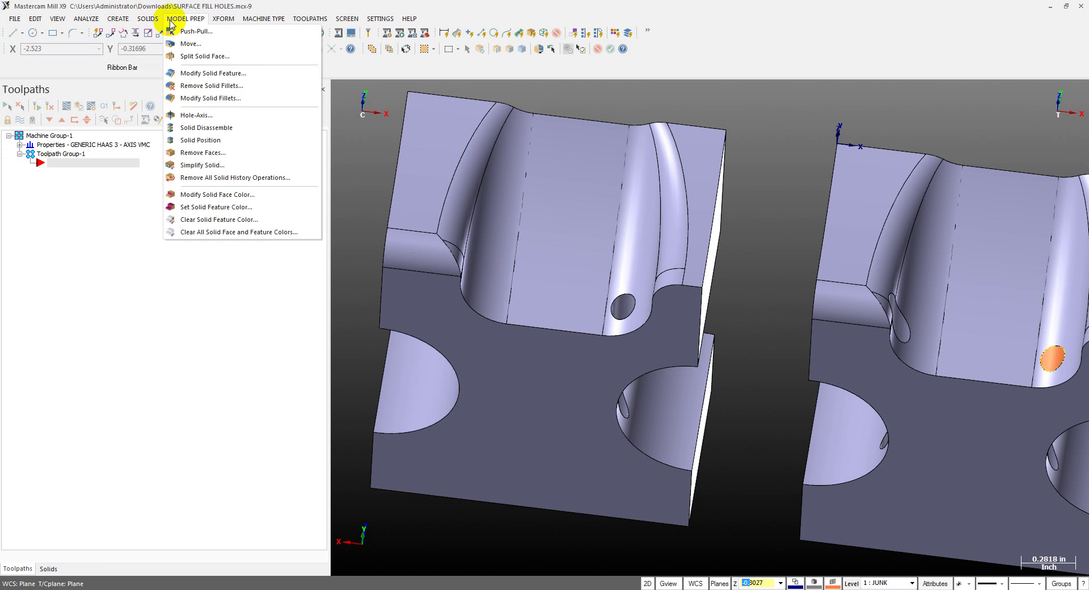
click(181, 43)
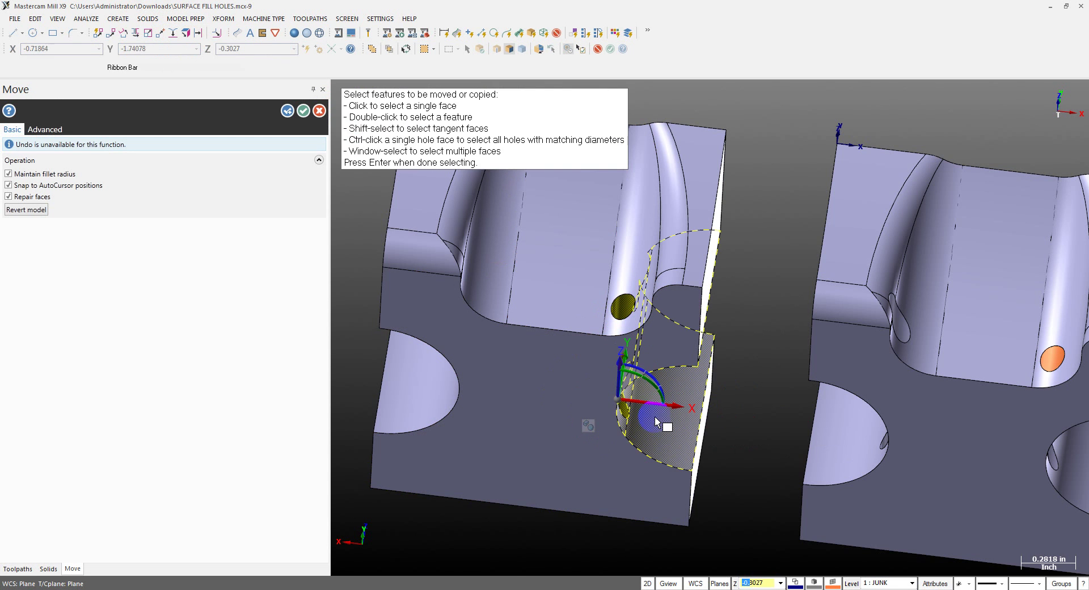
click(650, 404)
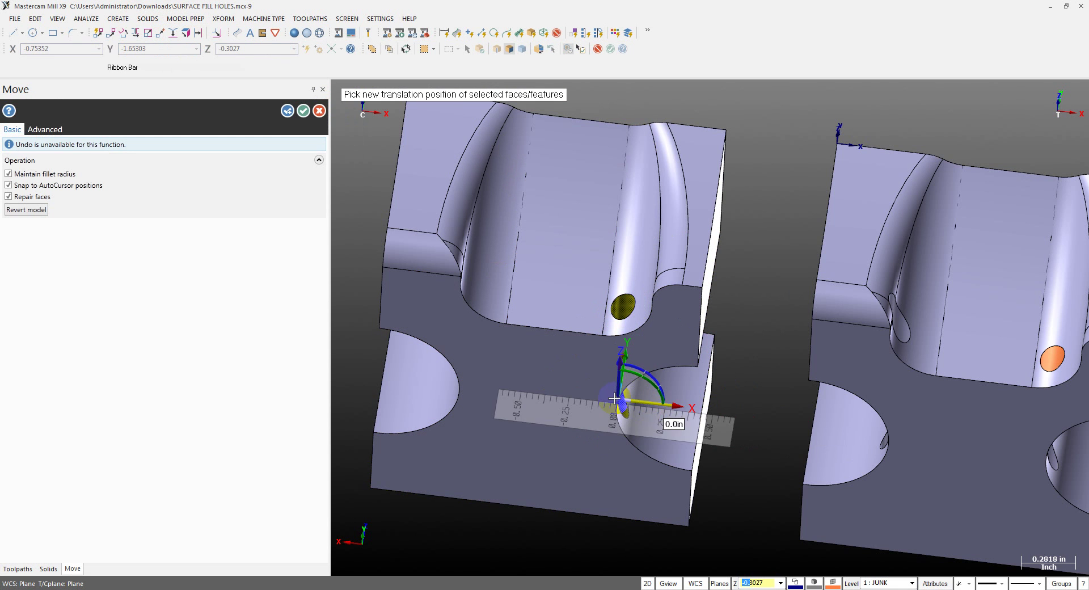
click(566, 398)
click(574, 361)
middle_drag(563, 373, 513, 389)
click(593, 369)
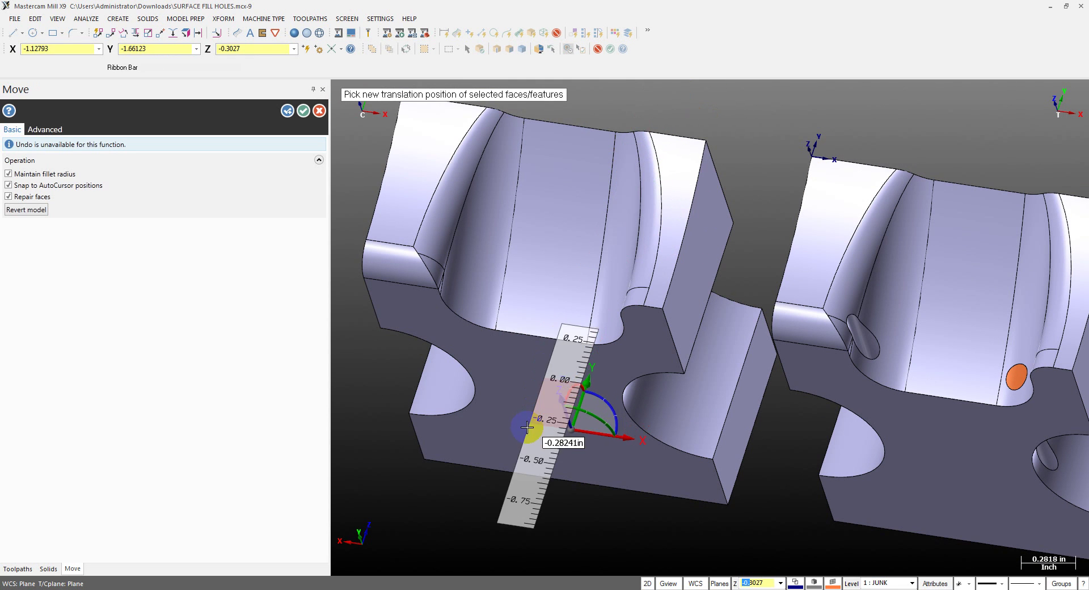
click(514, 441)
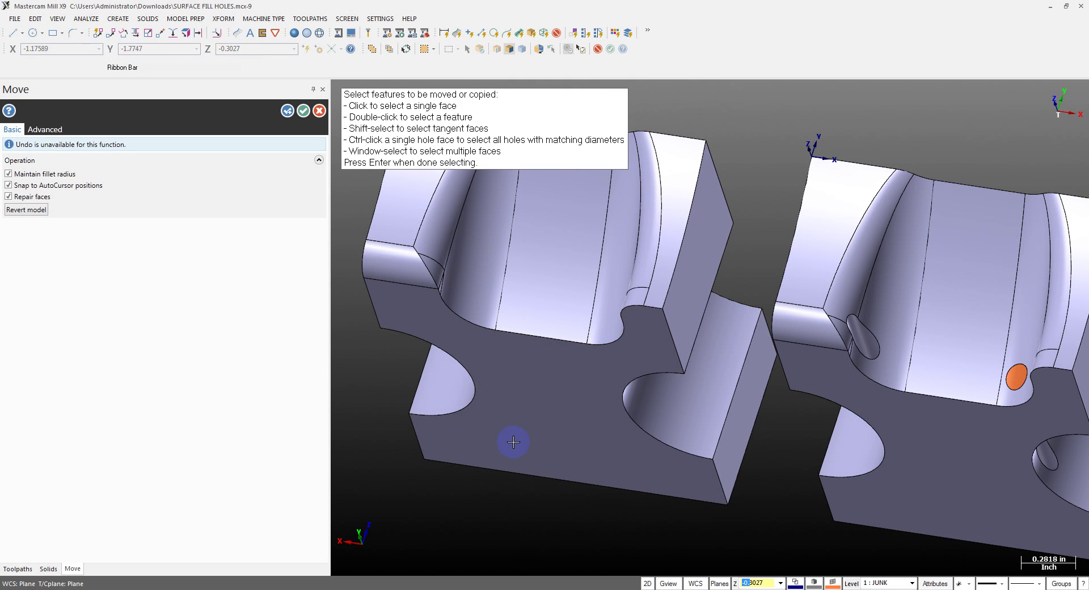
key(Escape)
Step: Delete the fill surface covering the original solid's round hole
scroll(501, 359, down, 2)
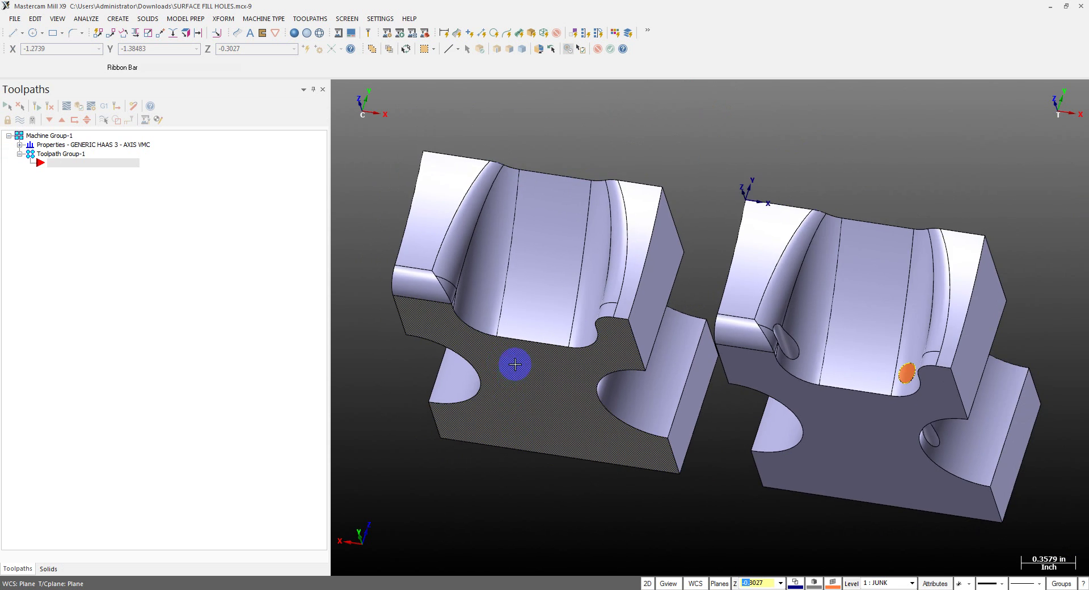
middle_drag(515, 364, 581, 302)
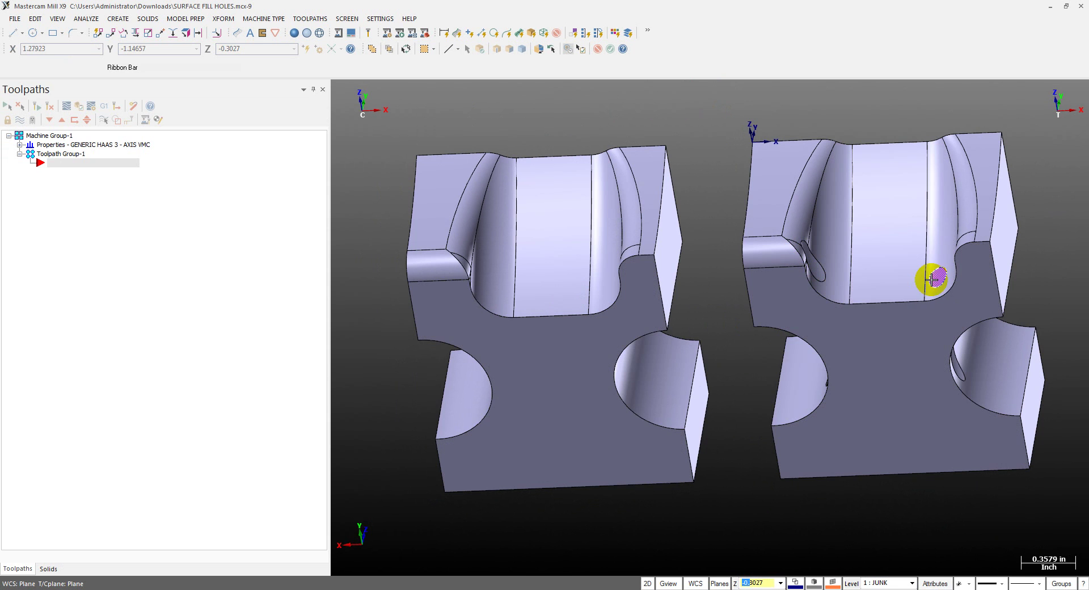
scroll(932, 279, up, 2)
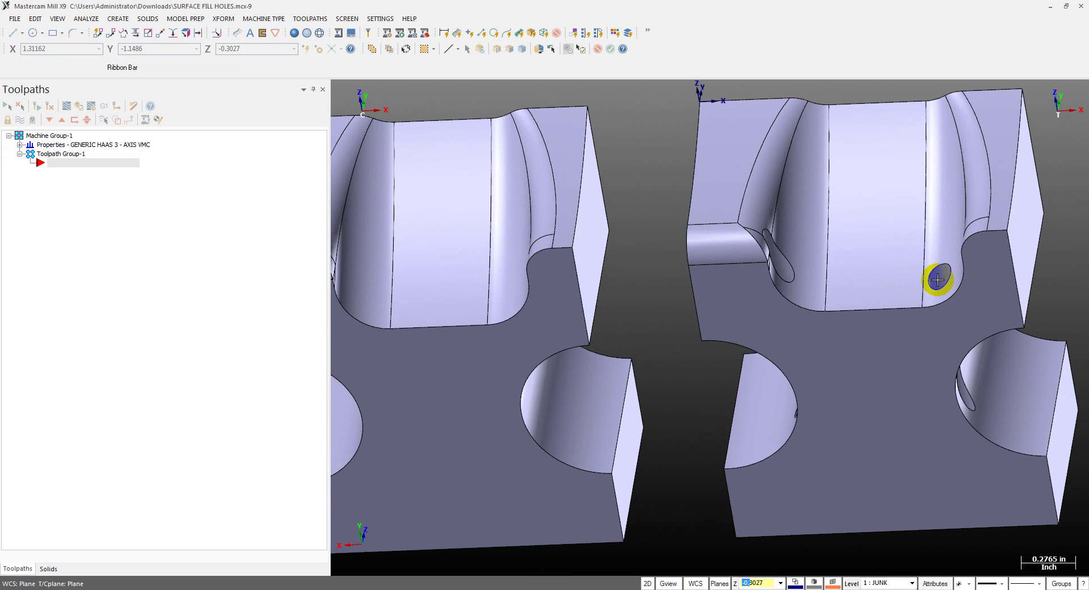
scroll(938, 279, down, 2)
middle_drag(564, 270, 532, 256)
scroll(532, 257, up, 1)
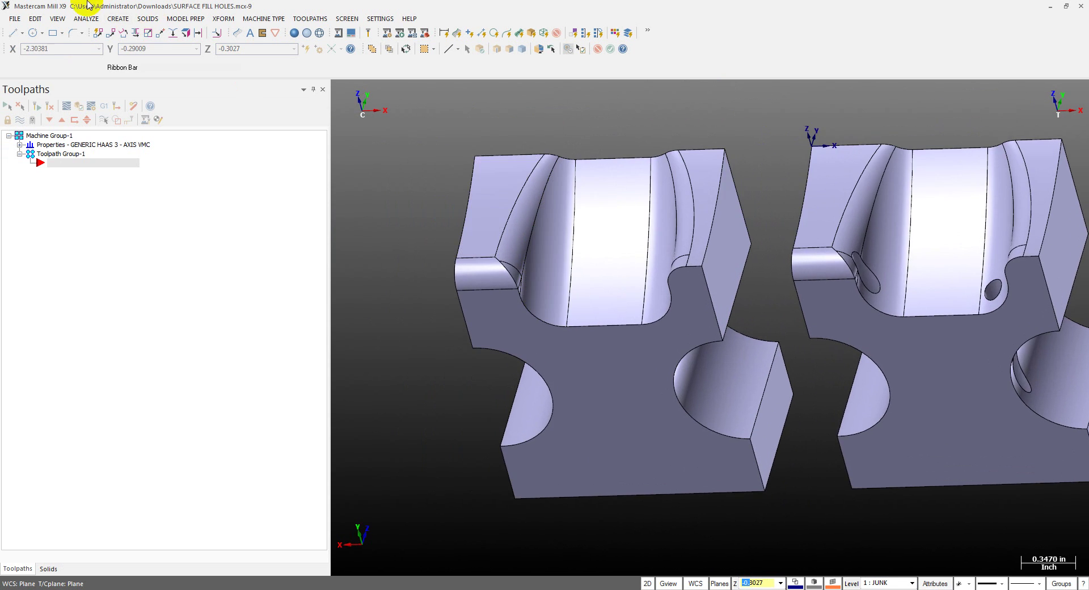
Step: Select the copied solid's two adjoining groove faces where the elongated hole was for Surface From Solid
click(118, 18)
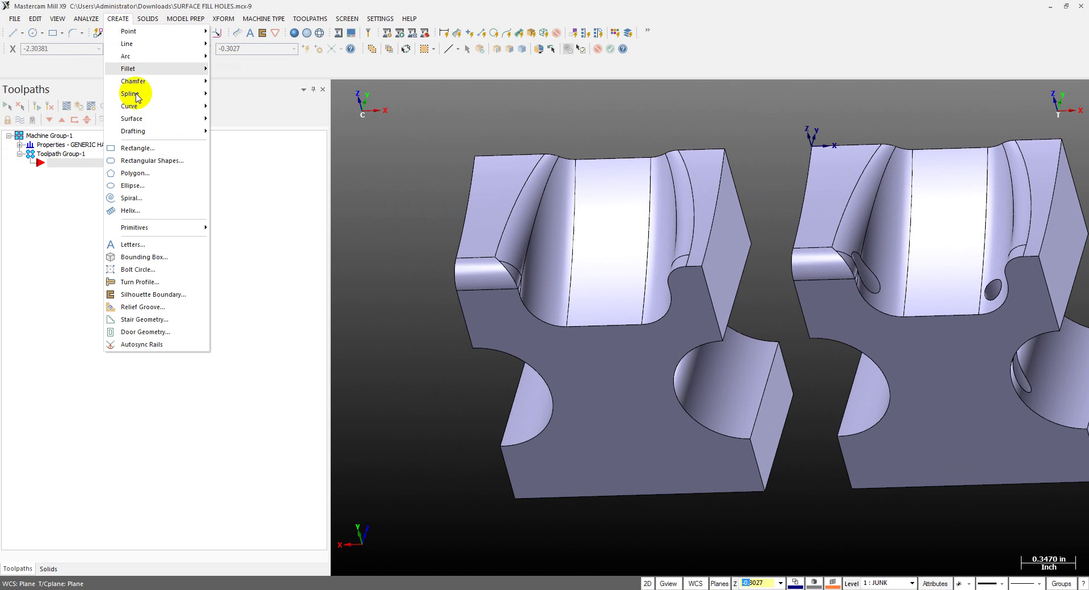
mouse_move(141, 118)
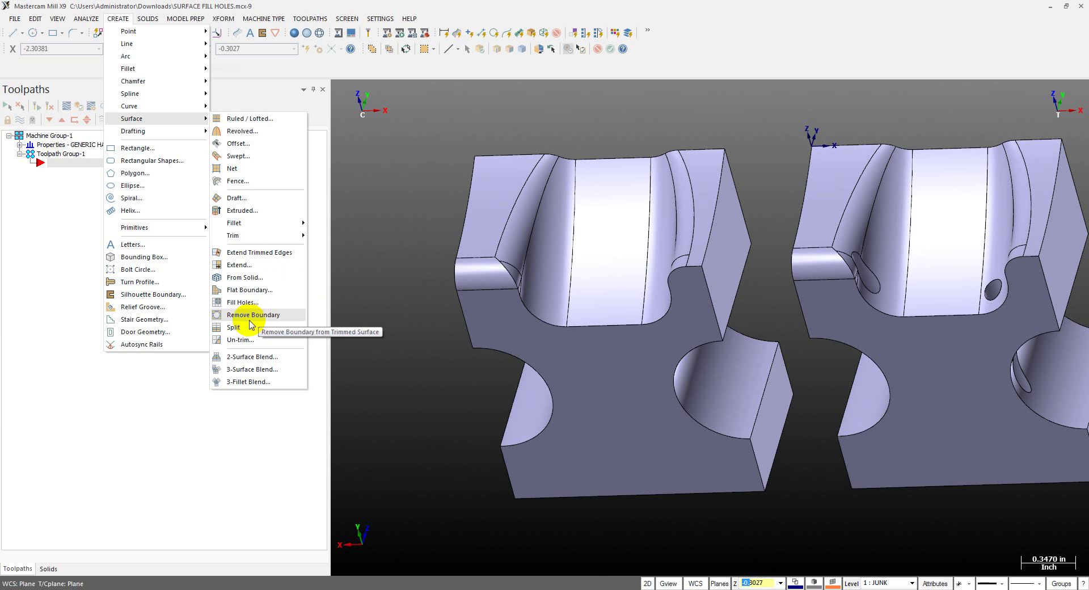
click(238, 277)
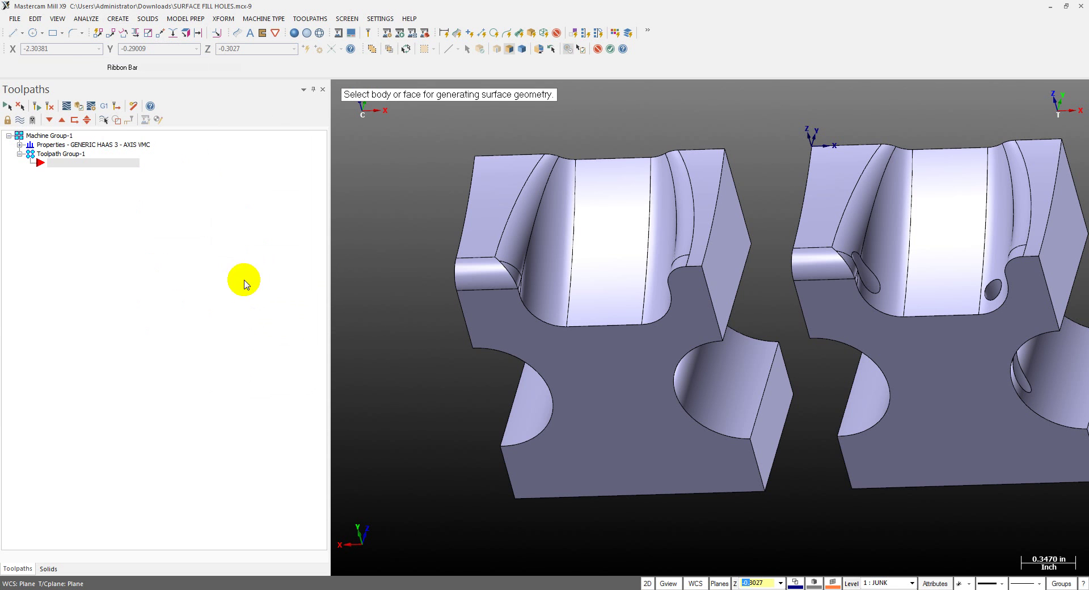
click(520, 230)
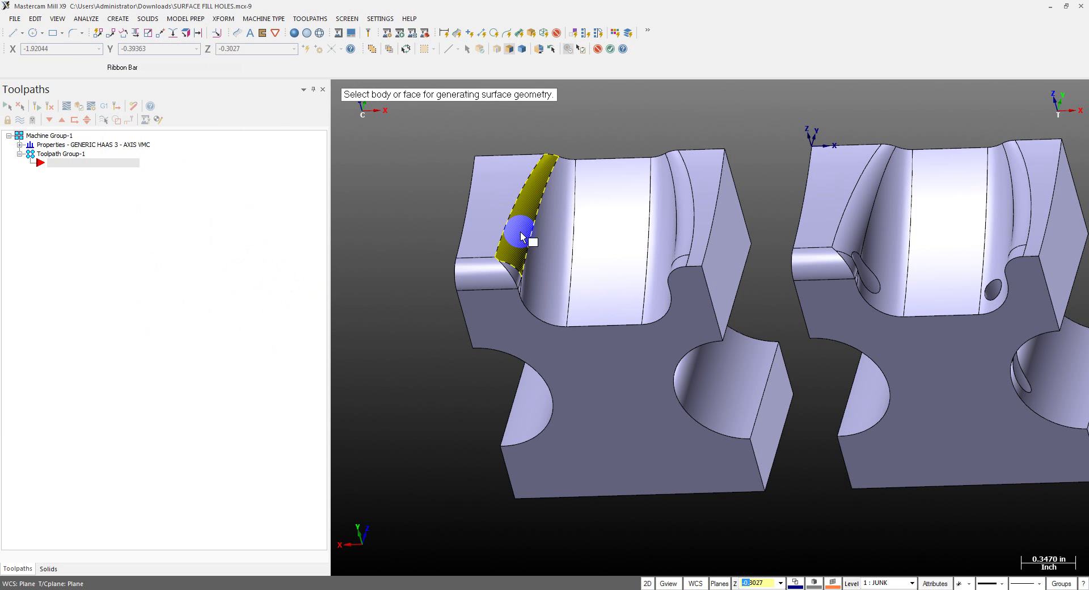
scroll(504, 255, up, 3)
middle_drag(555, 306, 518, 305)
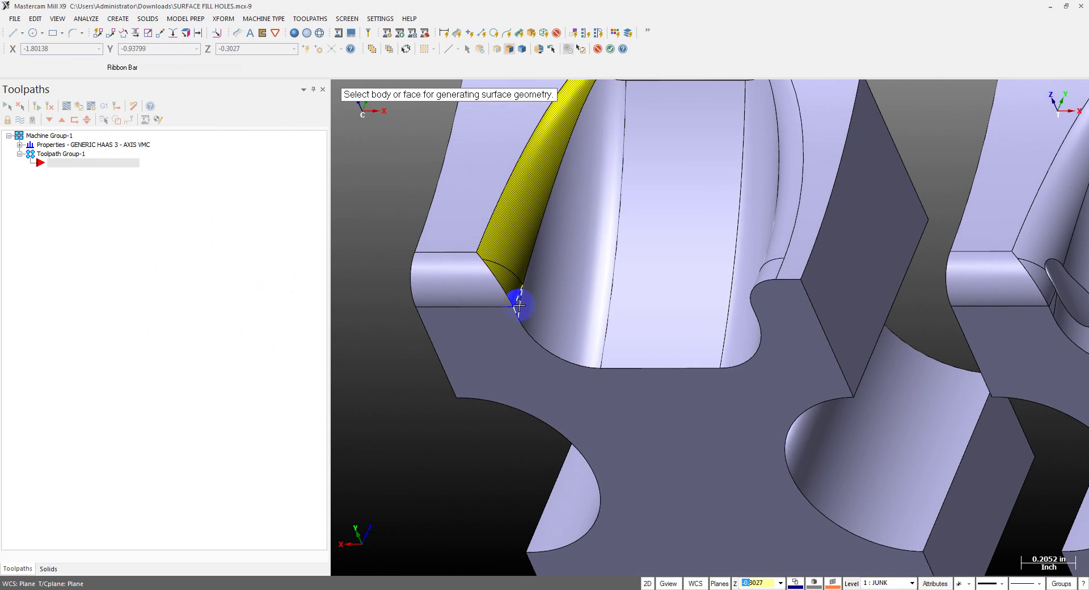
click(525, 305)
scroll(498, 305, down, 4)
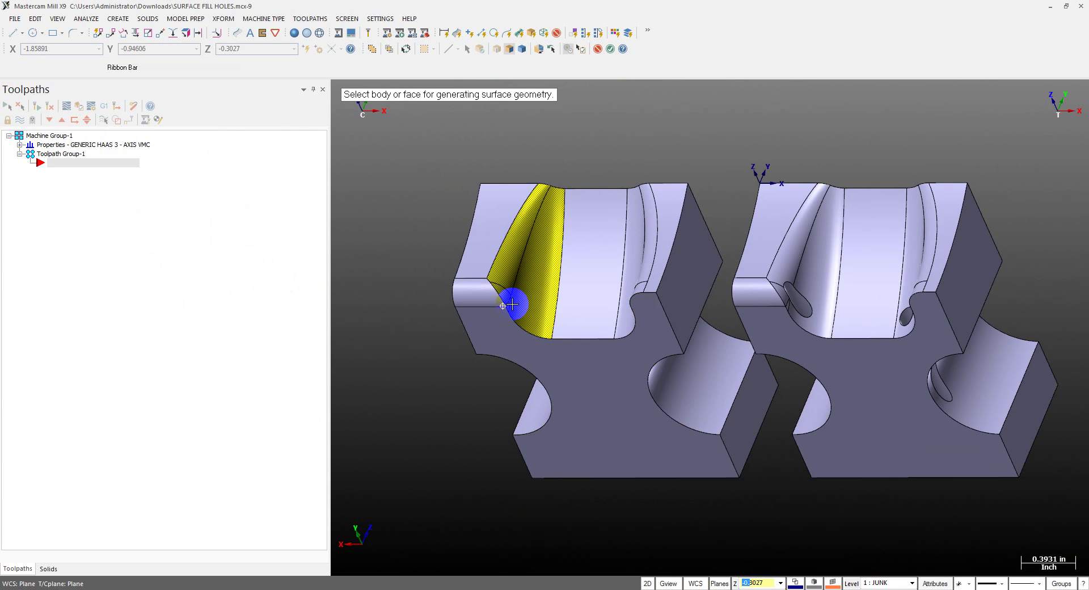
Step: Add the opposite groove face where the round hole was, generate the surfaces from the solid, and end the command
middle_drag(581, 302, 608, 296)
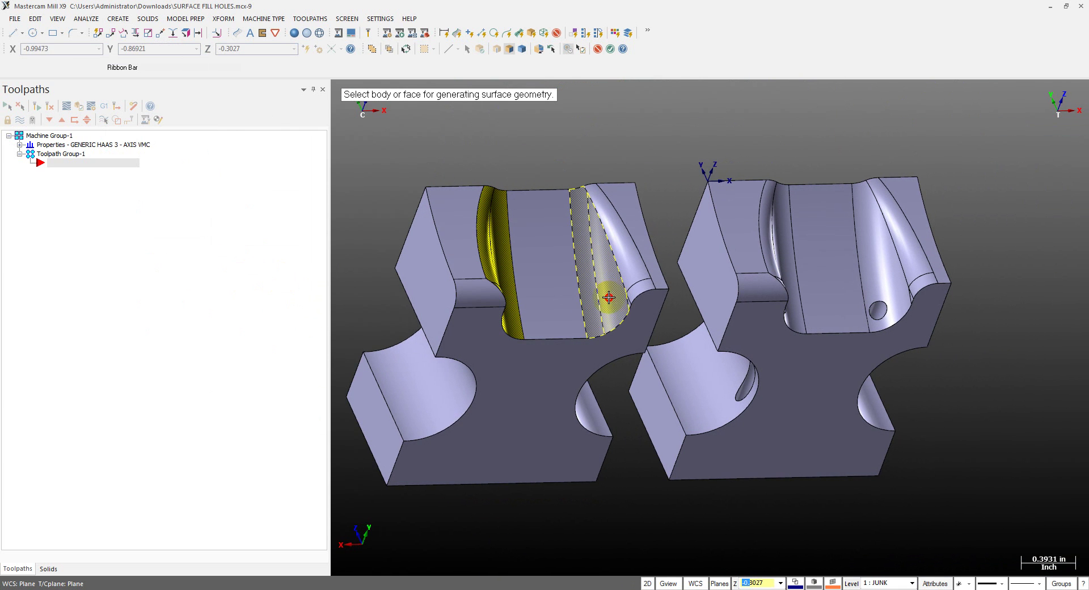
click(608, 297)
key(Return)
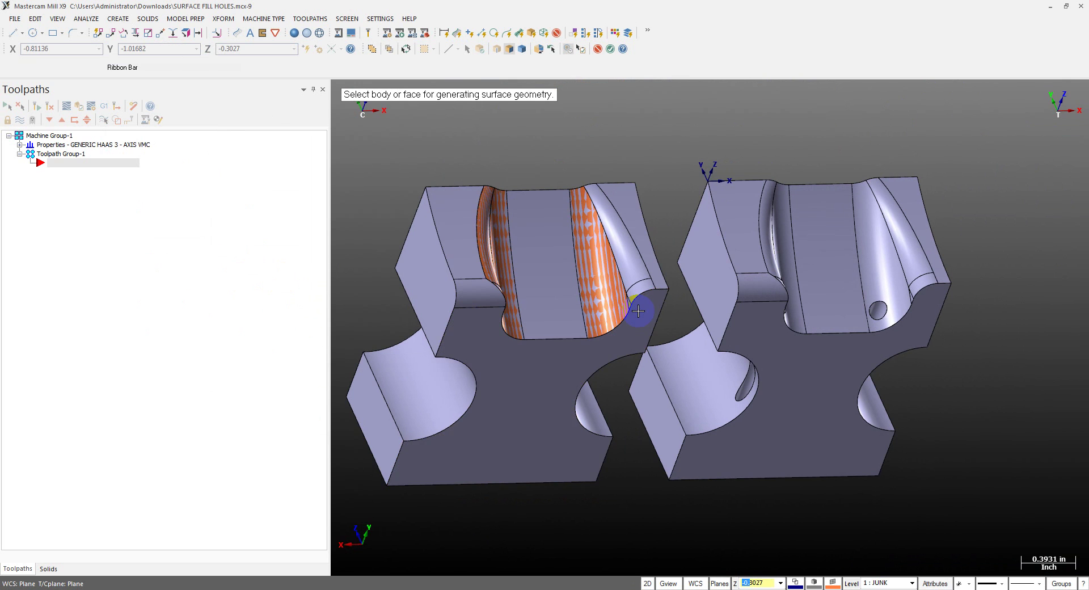
middle_drag(638, 311, 573, 314)
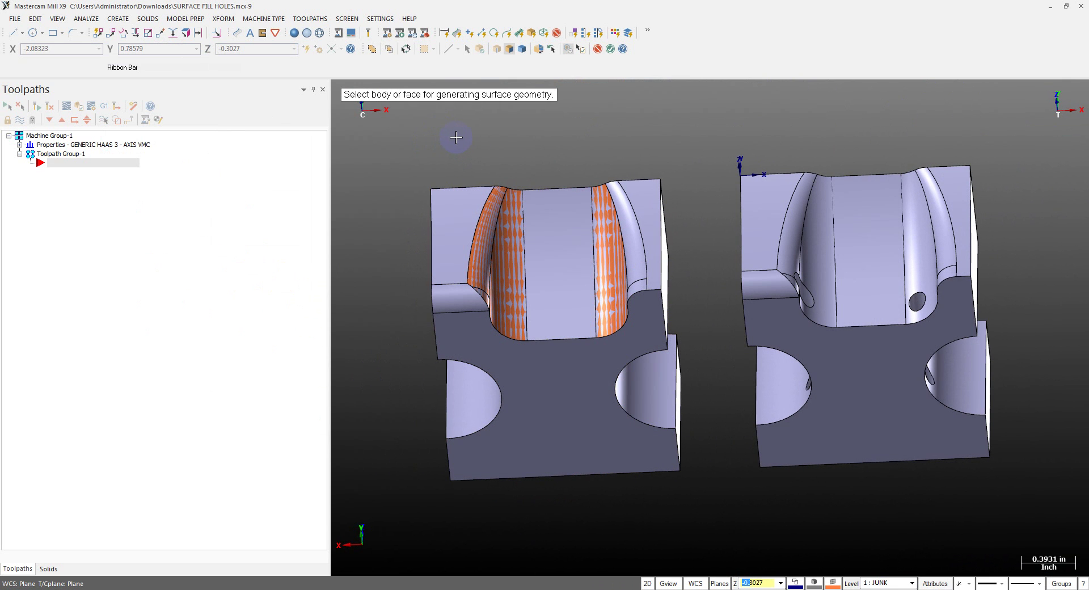
key(Return)
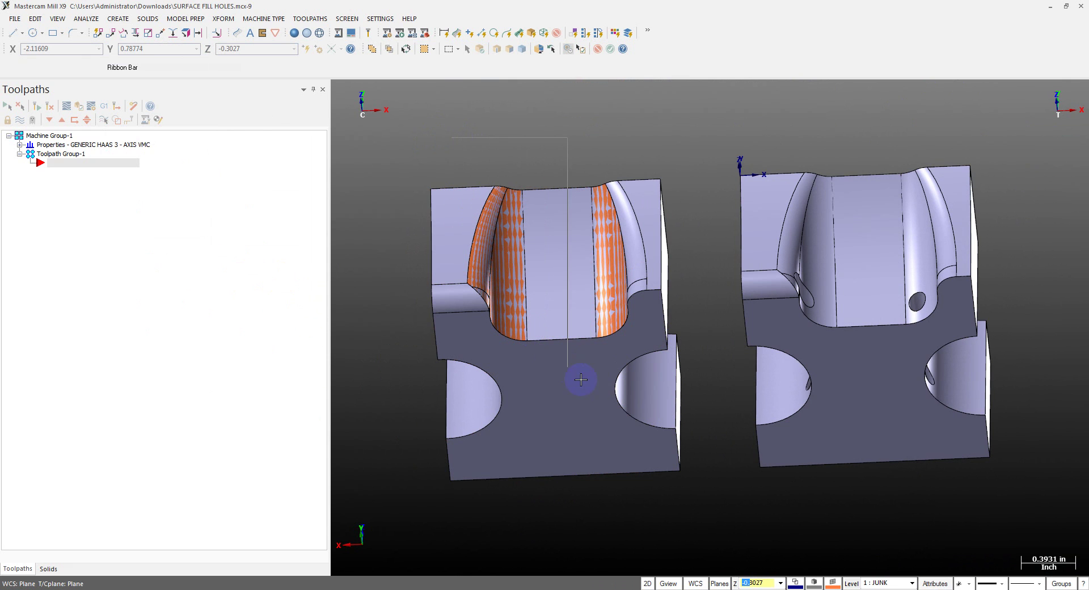
Step: Start Dynamic Xform on the copied solid's three groove surfaces and place the gnomon origin on its upper-right corner in 3D mode
click(663, 401)
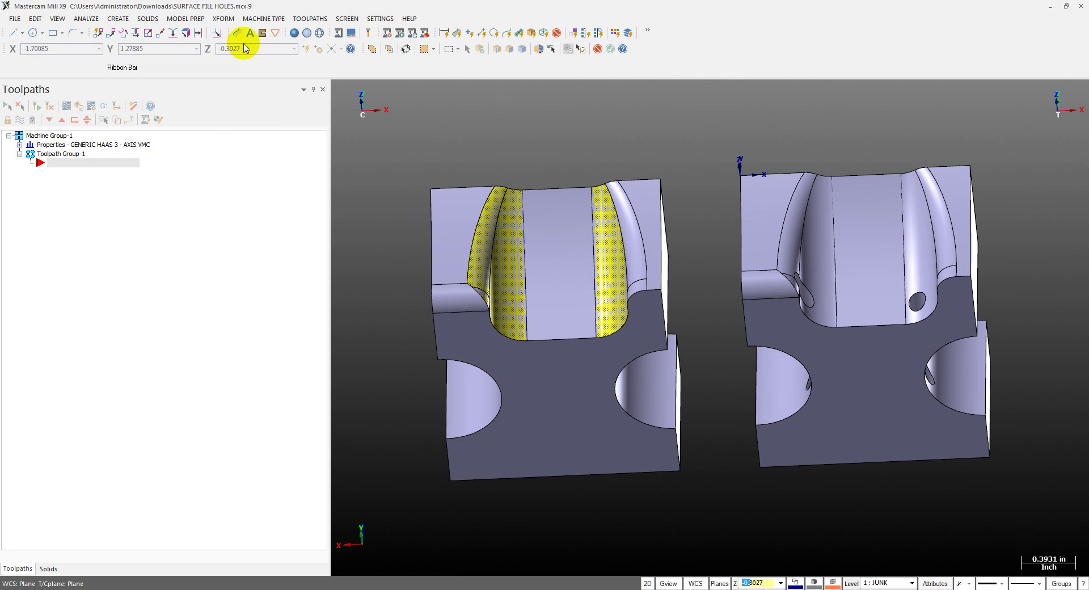
click(99, 35)
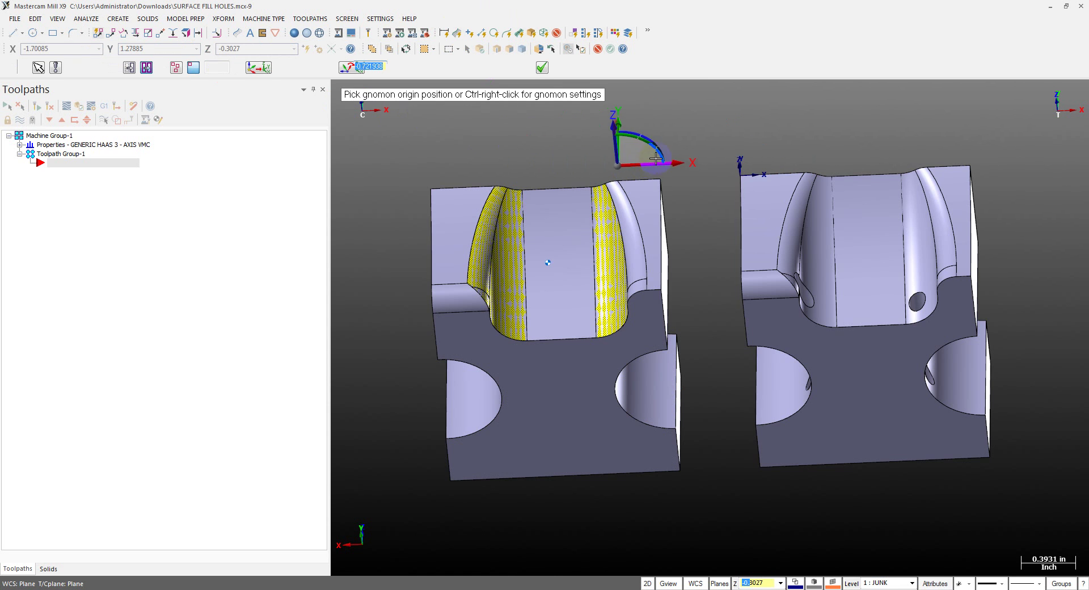
scroll(654, 162, up, 2)
click(663, 186)
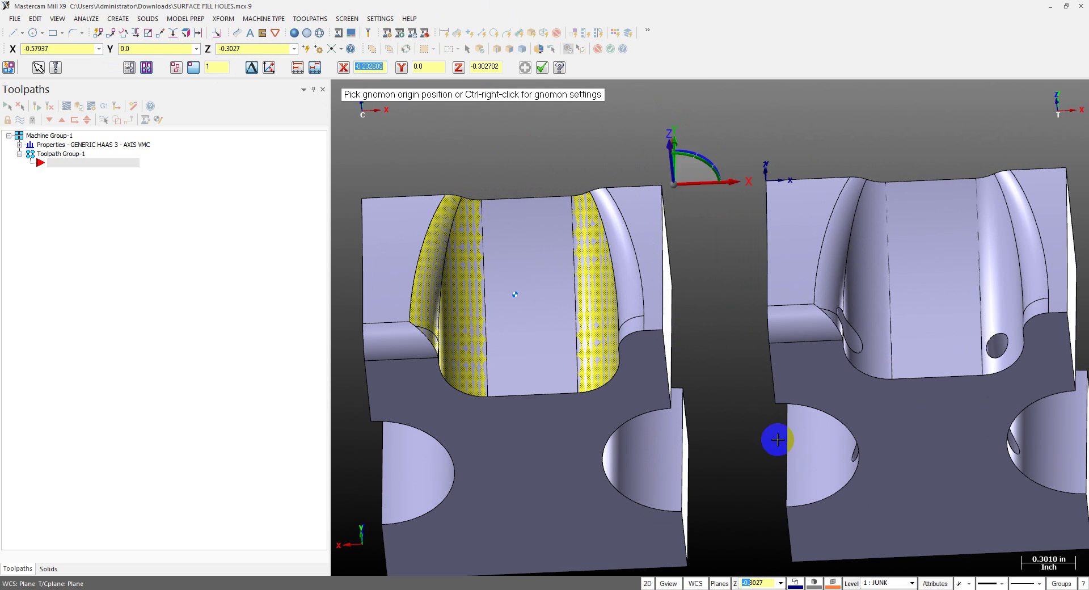
click(650, 583)
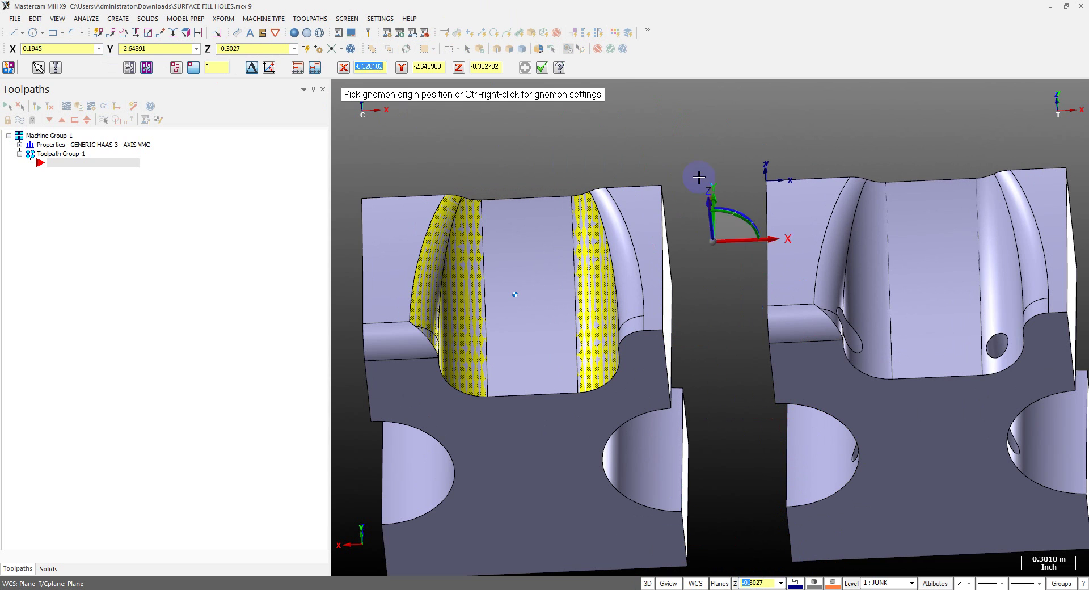
click(660, 191)
click(660, 191)
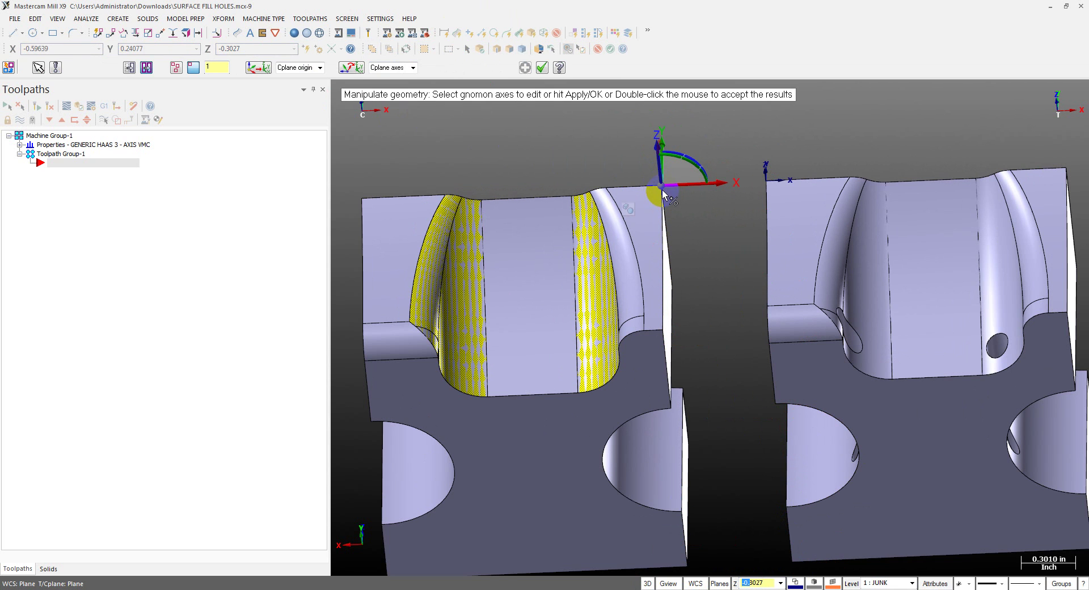
Step: Copy the surfaces onto the original solid by aligning the gnomon origin with its matching upper-right corner, and end Dynamic Xform
click(481, 199)
scroll(482, 195, down, 2)
click(670, 192)
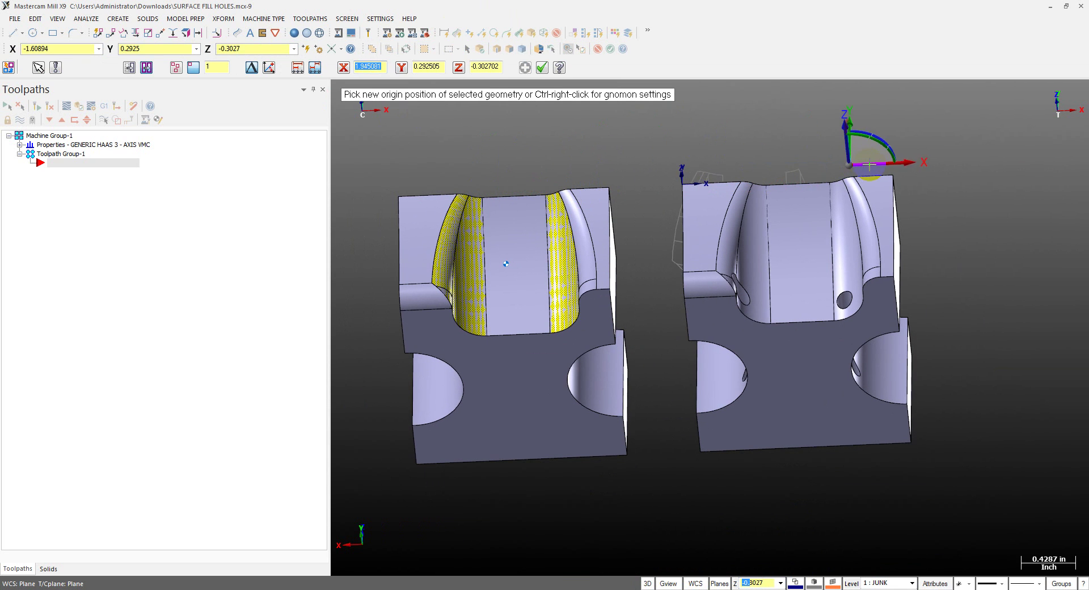
click(892, 176)
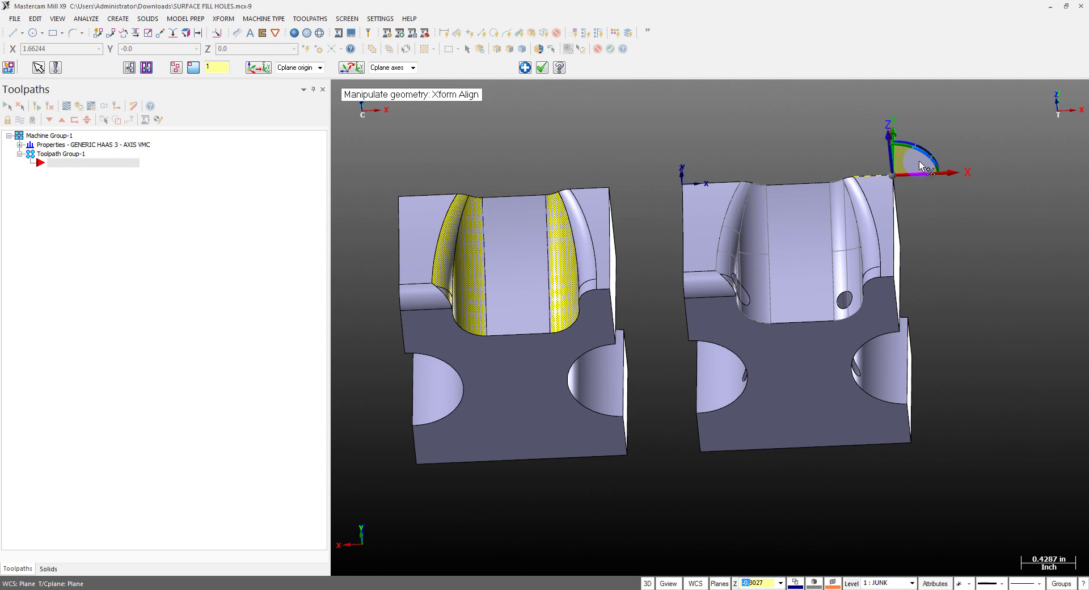
double_click(955, 153)
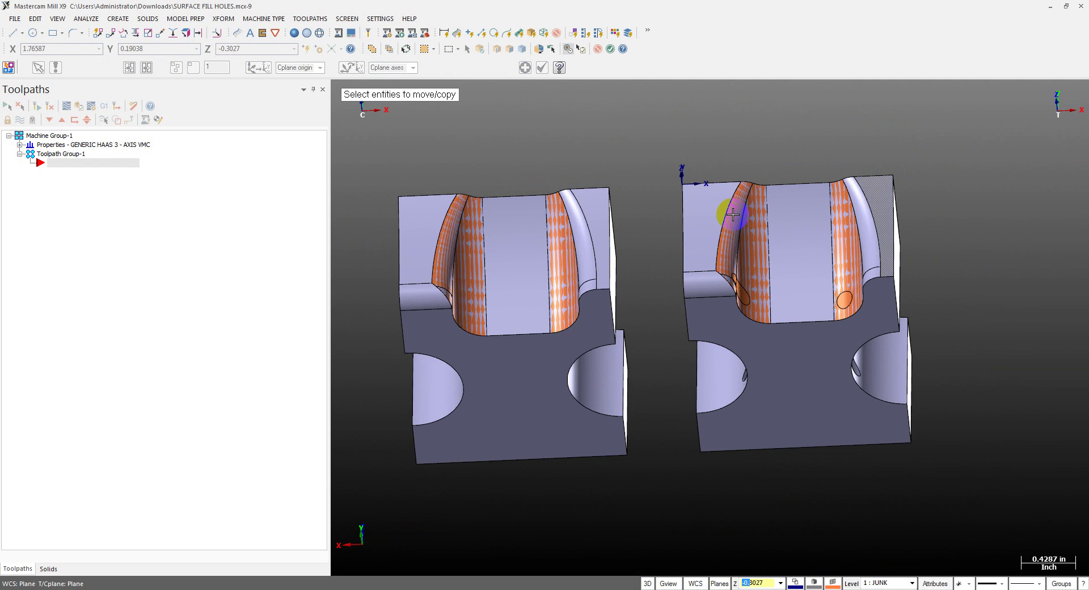
middle_drag(724, 207, 864, 208)
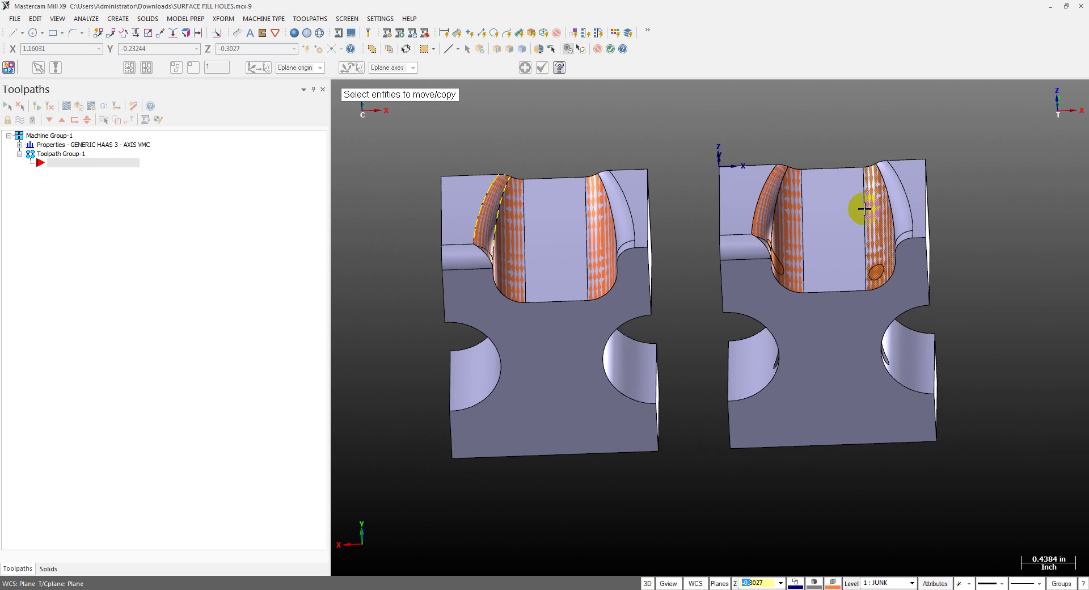
key(Escape)
Step: Examine the copied groove surfaces over the original solid's elongated and round holes and compare them with the copied solid
scroll(771, 256, up, 2)
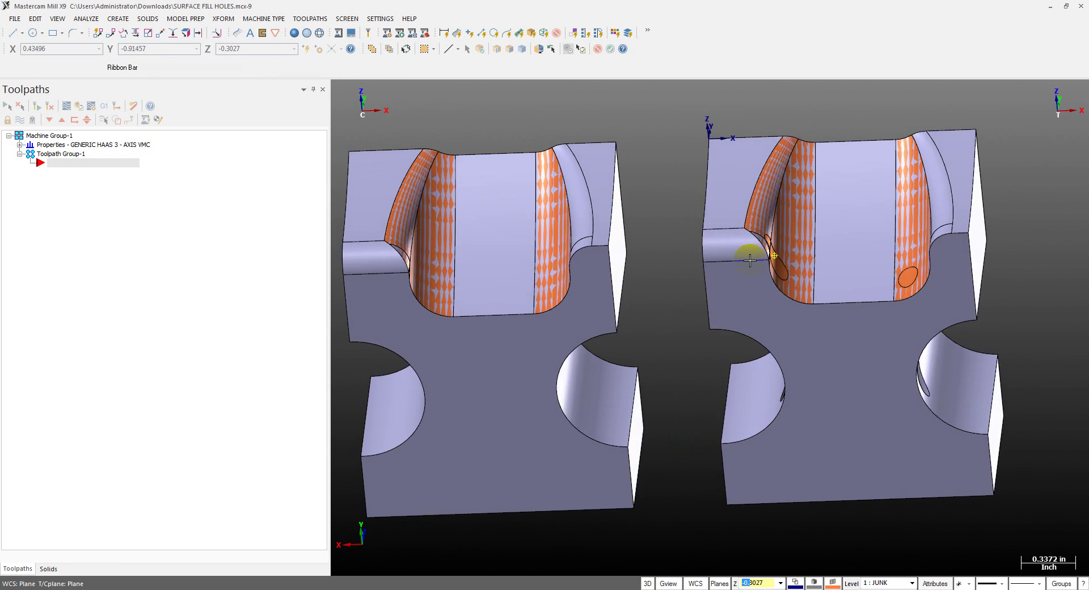
middle_drag(770, 256, 793, 267)
scroll(793, 267, up, 2)
scroll(806, 269, down, 2)
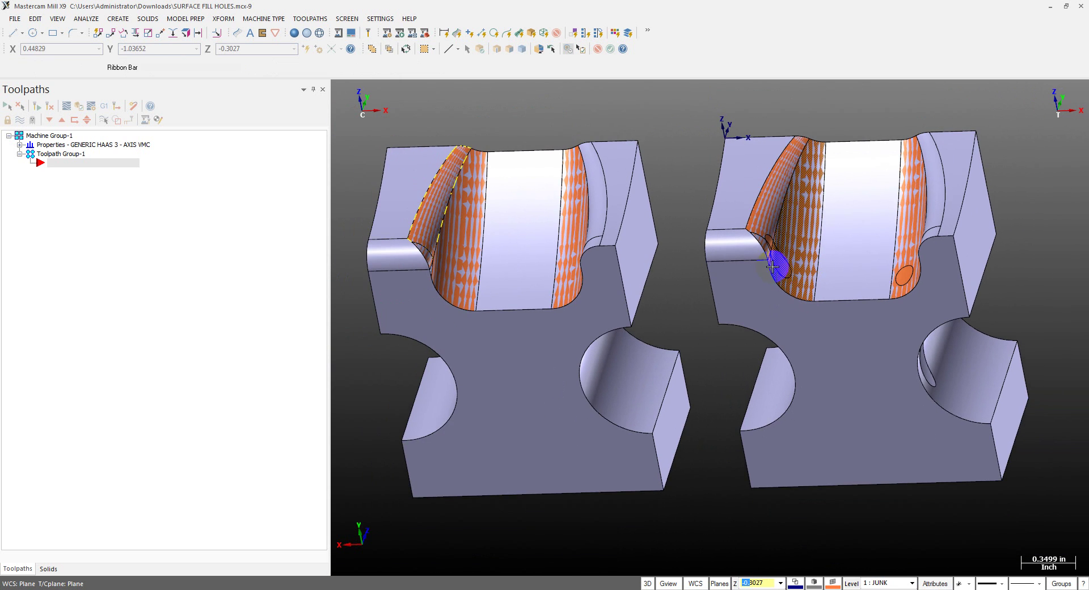
scroll(777, 268, down, 2)
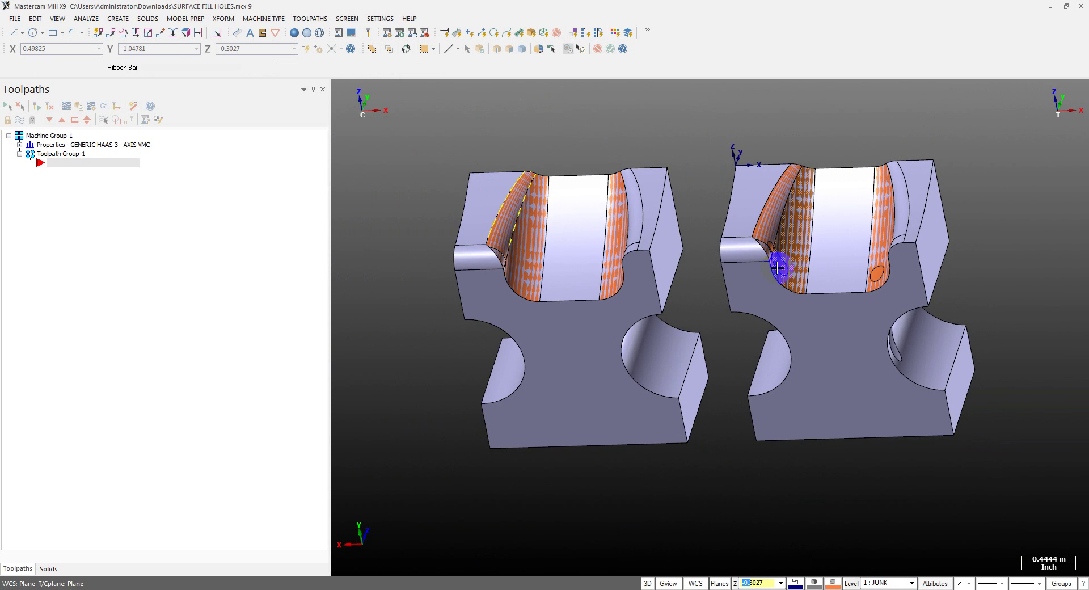
middle_drag(513, 211, 540, 206)
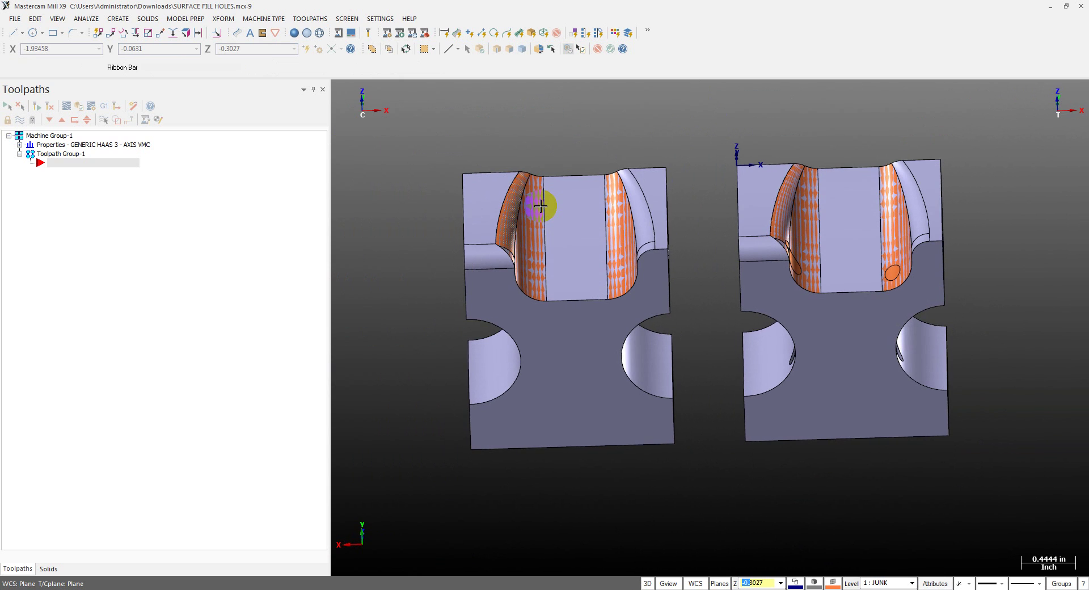